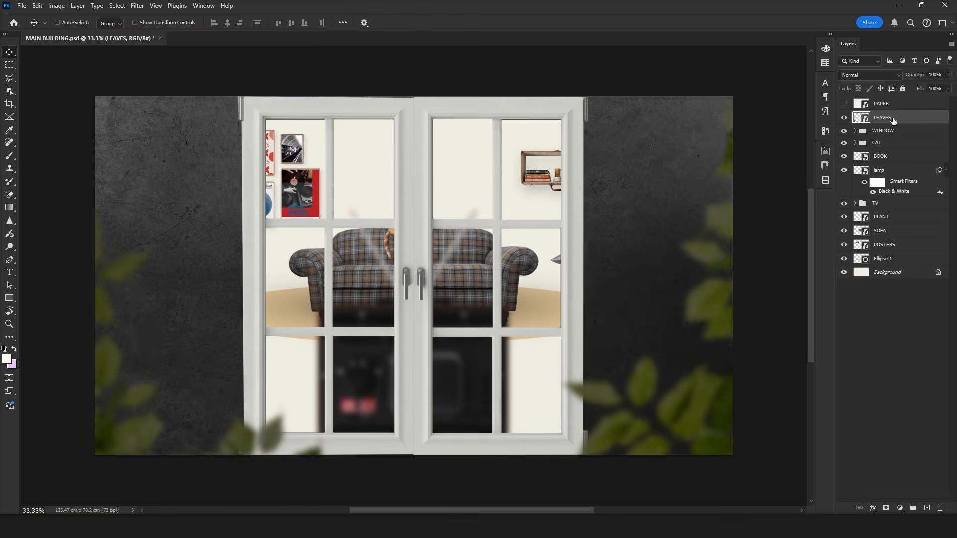
Step: Check the PAPER layer's blend mode and fill settings
double_click(857, 124)
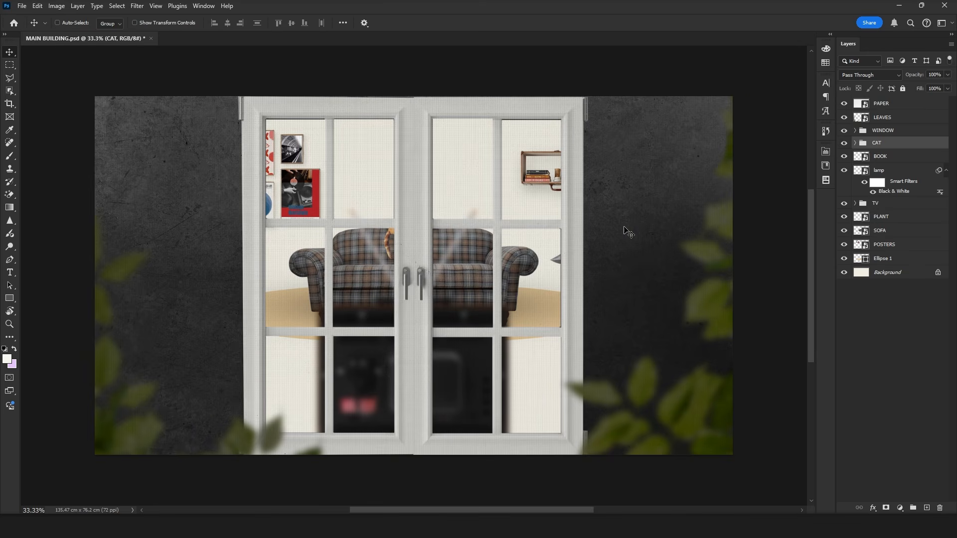
left_click(893, 103)
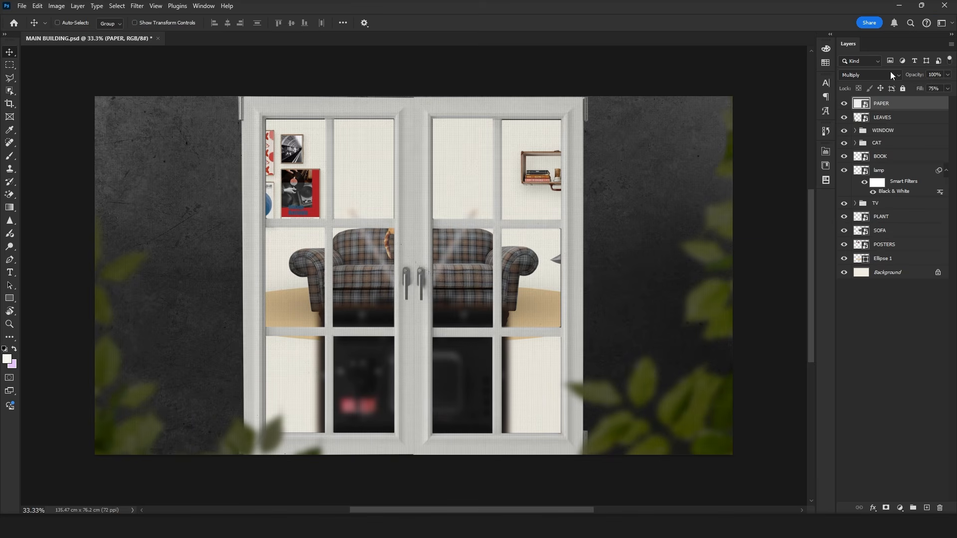
left_click(892, 74)
left_click(880, 120)
left_click(947, 89)
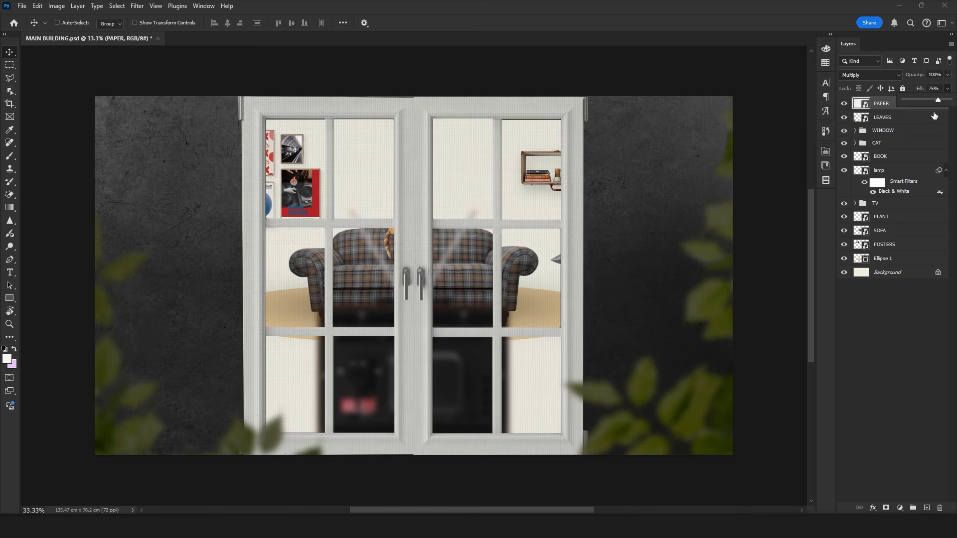
Step: Hide the PAPER layer and open the contents of the LEAVES smart object
left_click(898, 117)
left_click(844, 103)
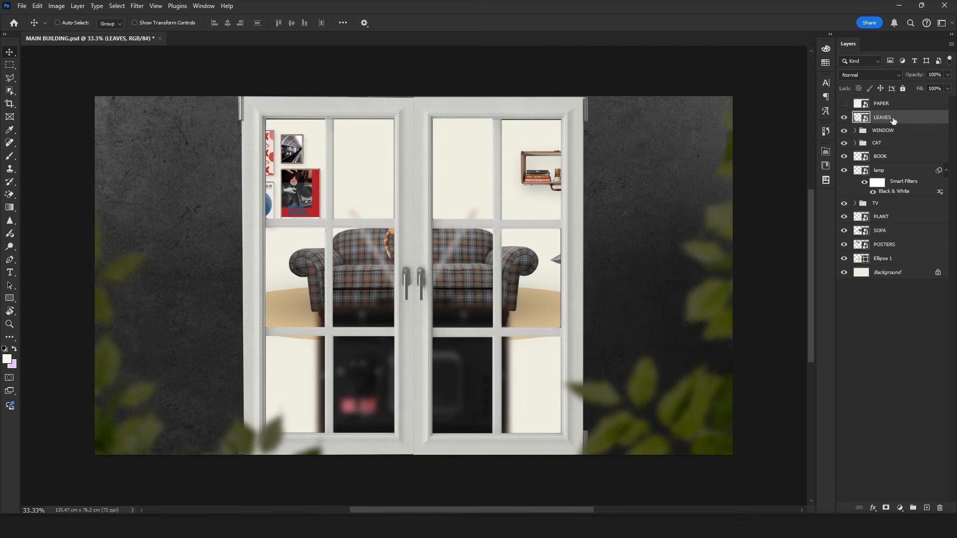
double_click(866, 118)
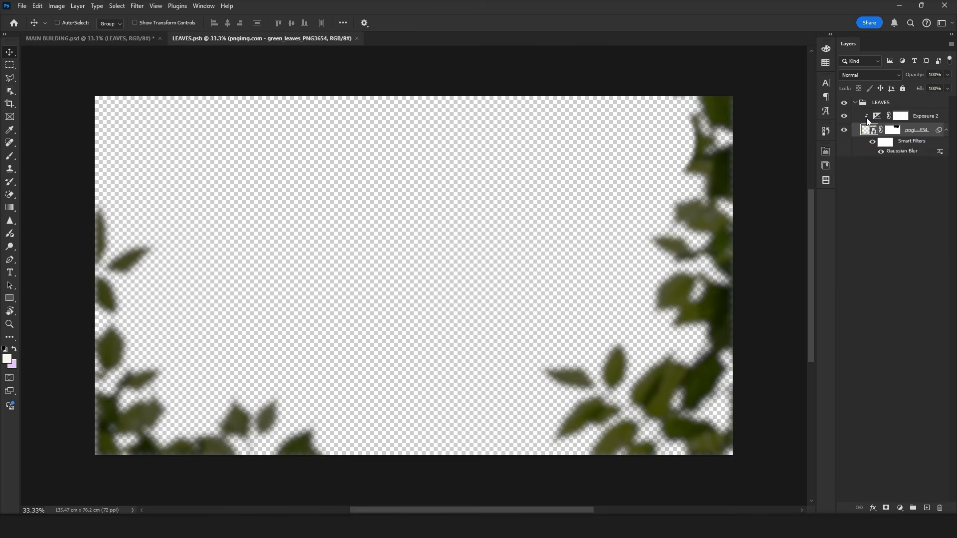
Step: Turn off the leaves' Exposure adjustment and smart filters, and view the source leaves image before closing it
left_click(845, 116)
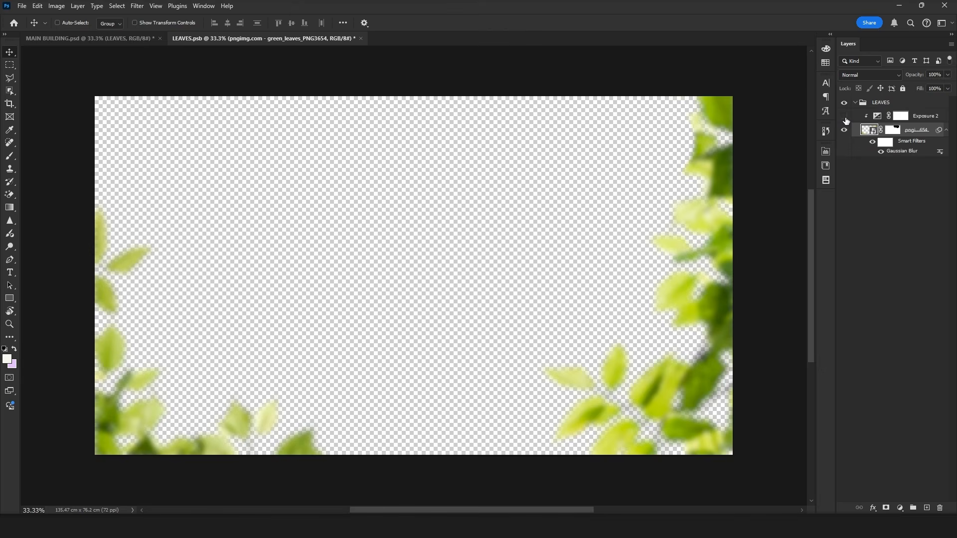
left_click(872, 142)
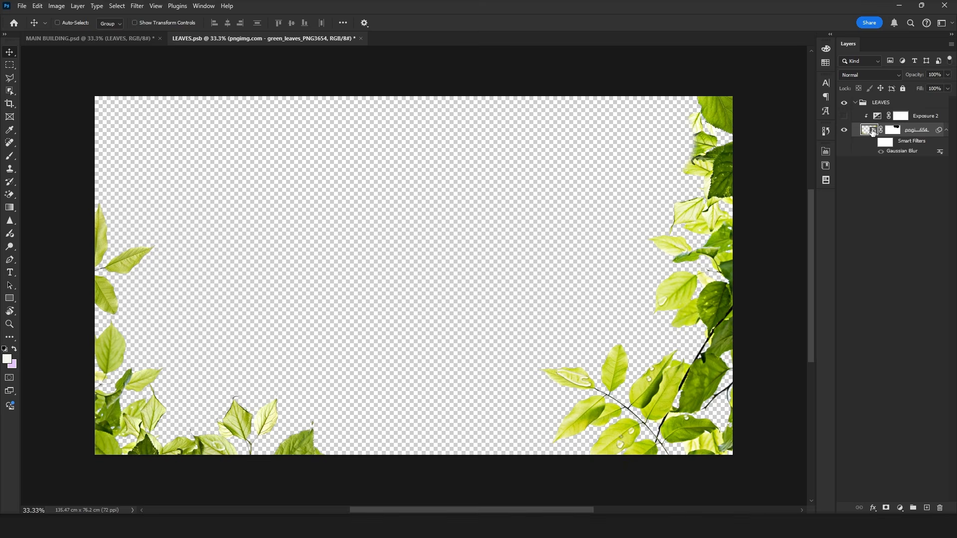
double_click(870, 130)
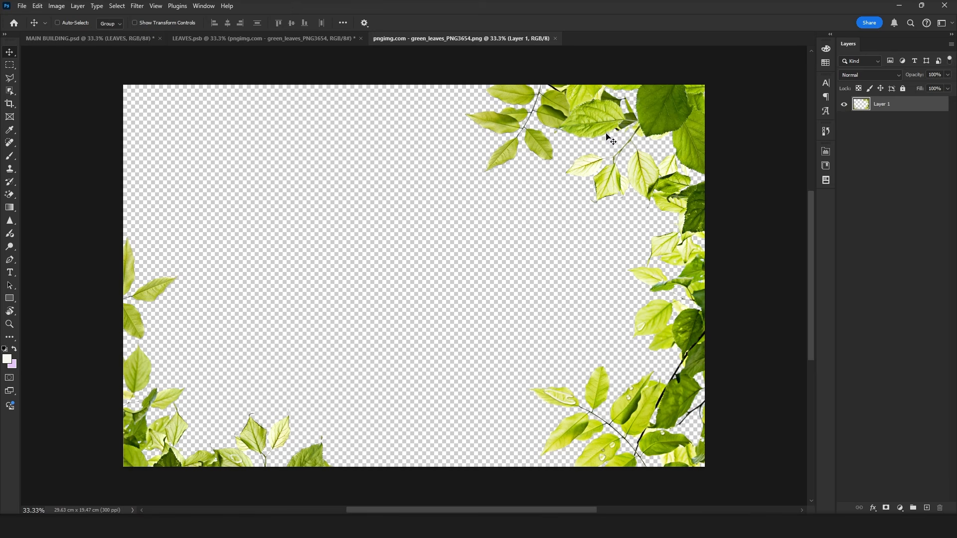
left_click(556, 38)
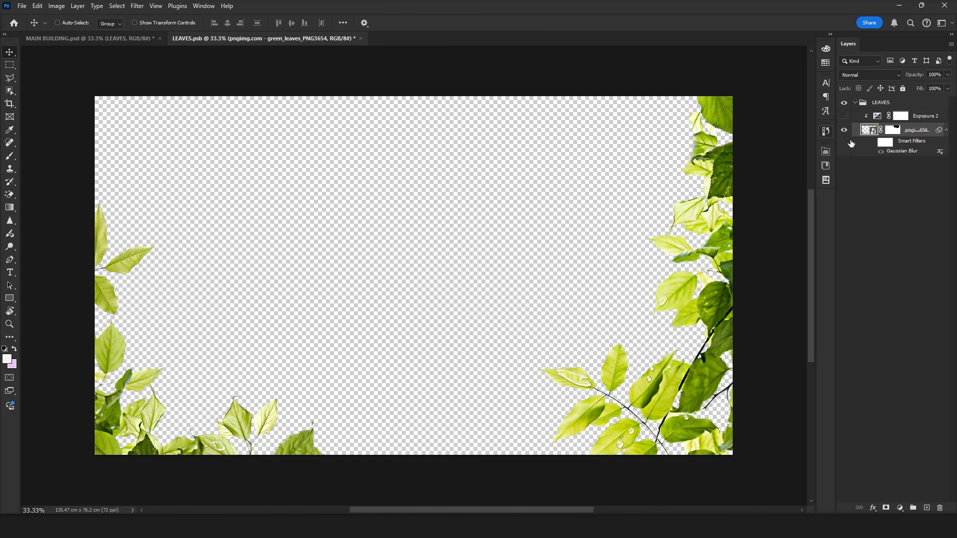
Step: Turn the leaves' smart filters and Exposure adjustment back on and close the LEAVES smart object
left_click(873, 142)
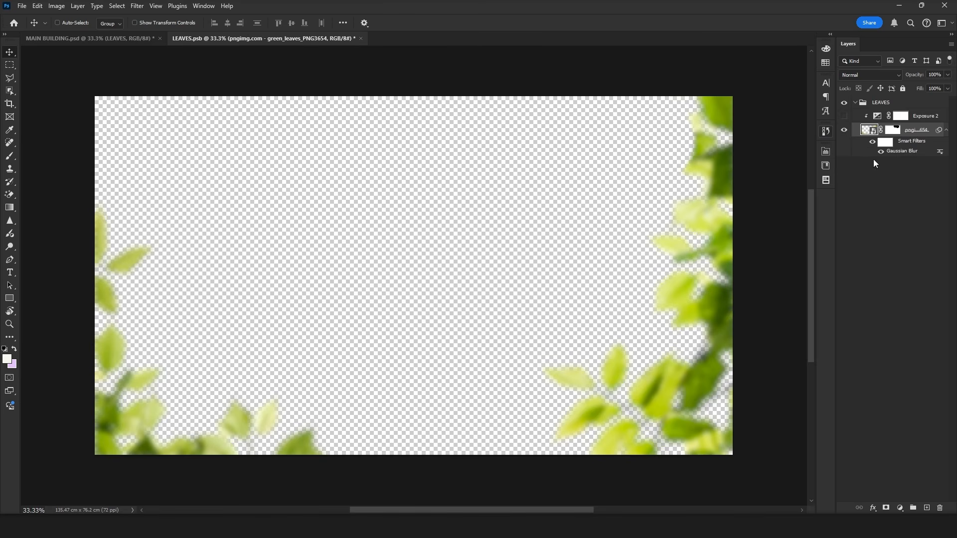
left_click(845, 117)
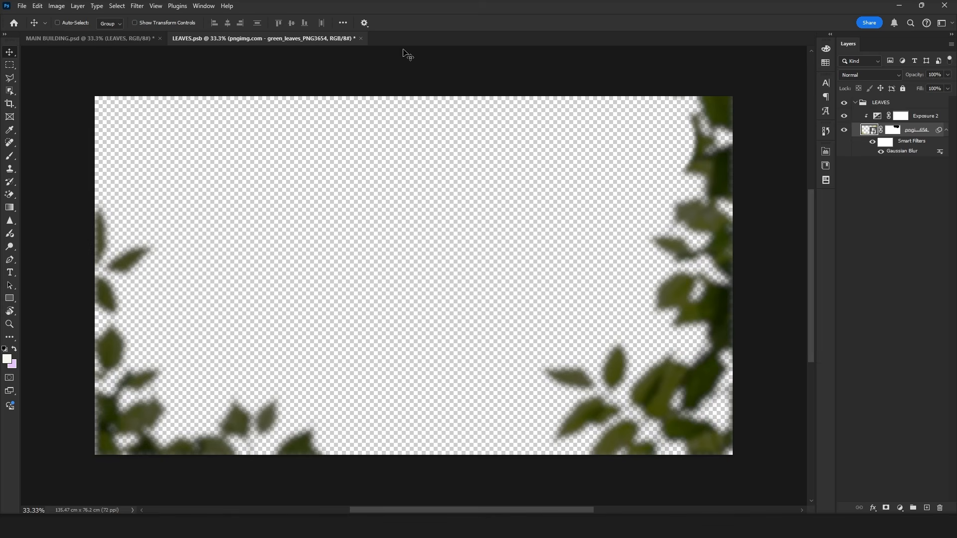
left_click(360, 38)
key("Return")
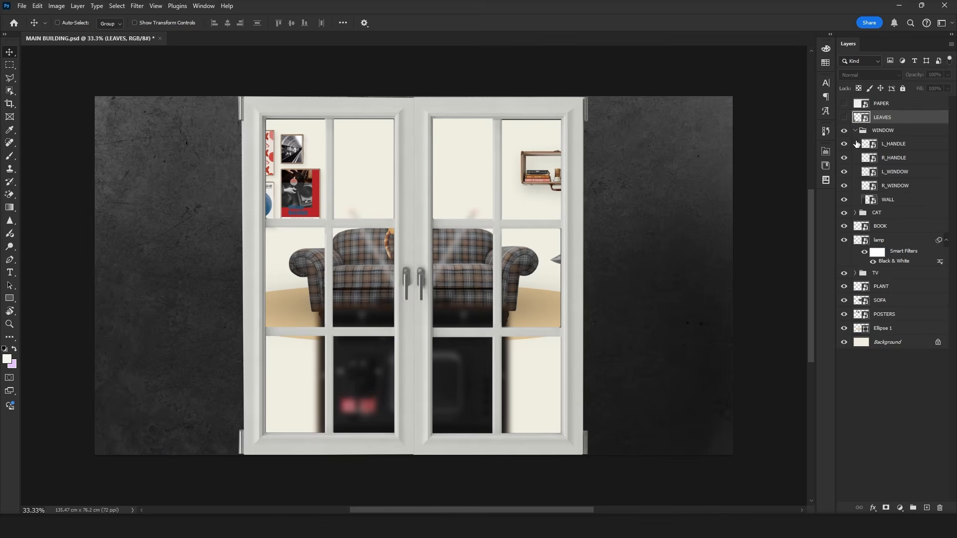
Step: Hide the handle and window layers in the WINDOW group and open the WALL smart object
left_click_drag(846, 146, 844, 187)
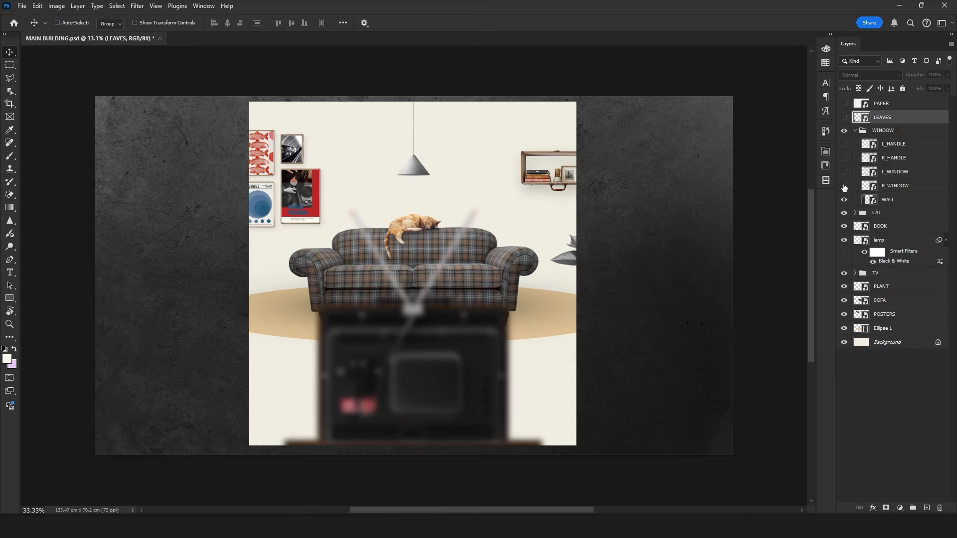
double_click(871, 200)
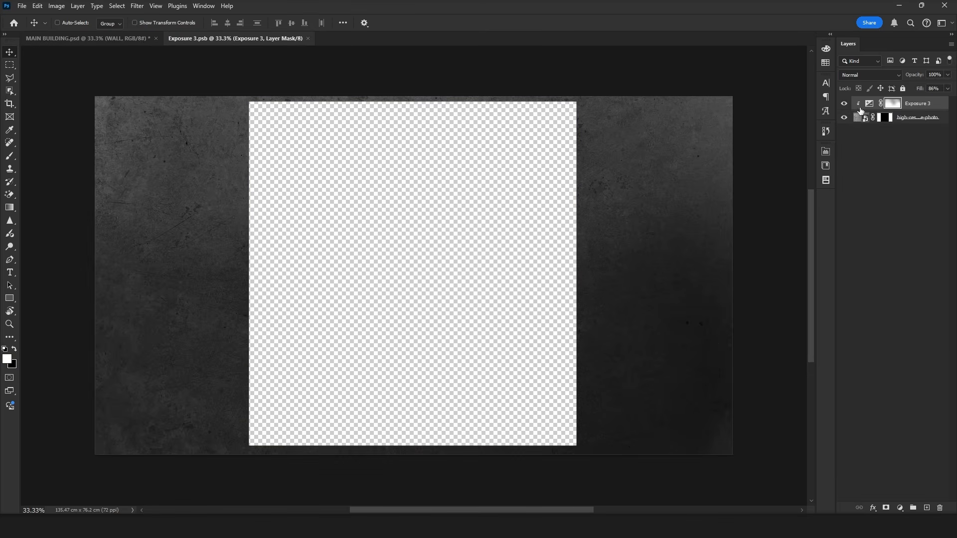
Step: View the original wall texture without its Exposure adjustment and mask, and close the WALL smart object
left_click(844, 105)
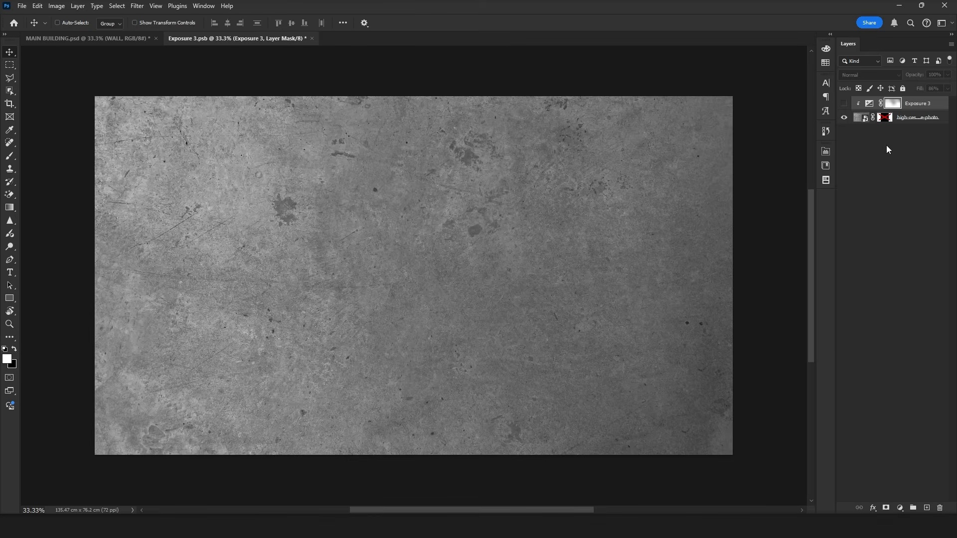
left_click(867, 118)
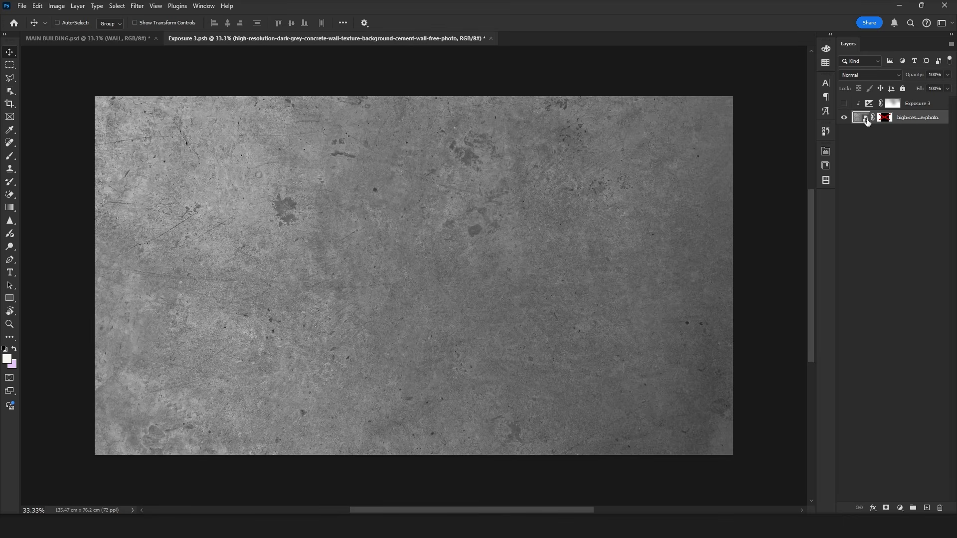
key("ctrl+s")
key("ctrl+w")
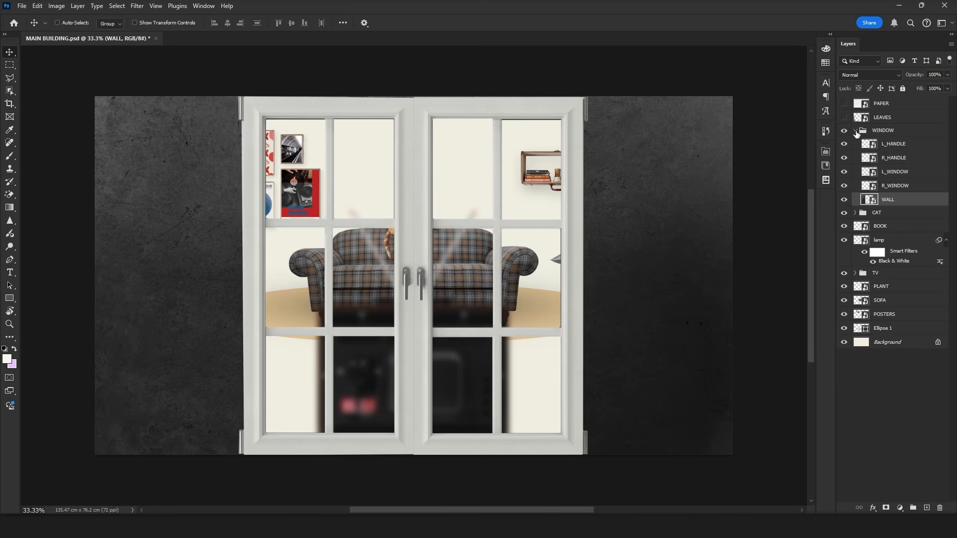
Step: Collapse and hide the WINDOW group, and expand the CAT group
left_click(856, 131)
left_click(844, 130)
left_click(856, 143)
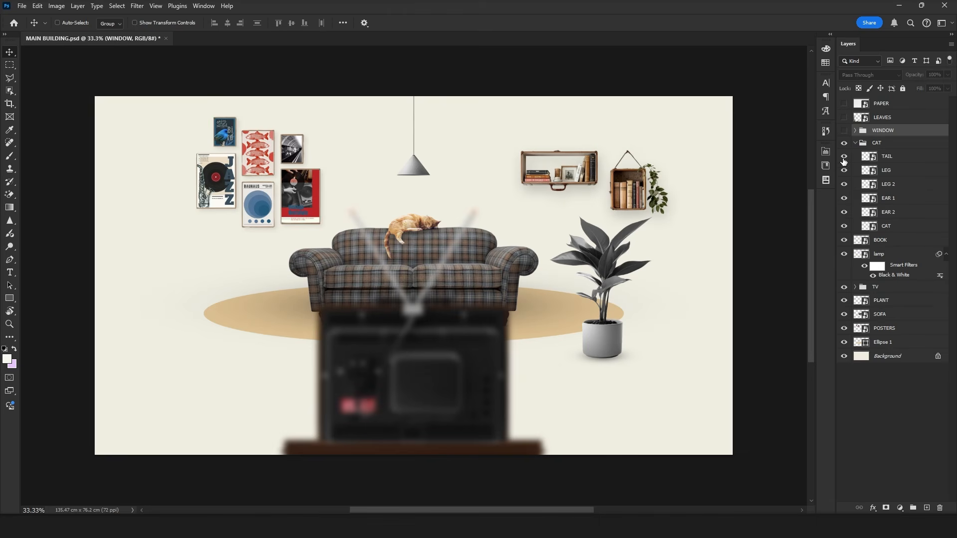
Step: Examine the cat's separate parts by toggling and hiding the TAIL, LEG, LEG 2, EAR 1, EAR 2 and CAT layers one by one
scroll(412, 216, "up", 5)
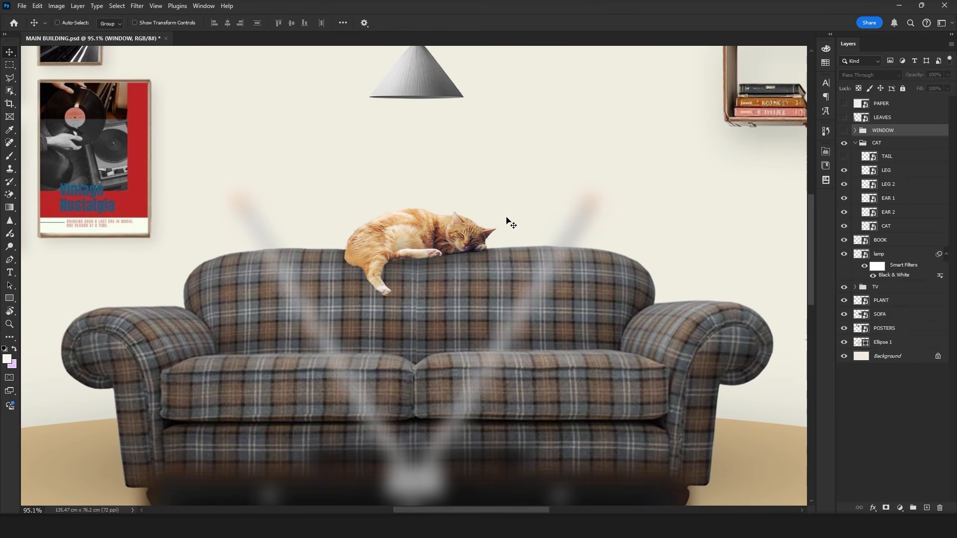
left_click(844, 156)
left_click(844, 156)
left_click(844, 170)
left_click(844, 170)
left_click(844, 170)
left_click(844, 184)
left_click(845, 184)
left_click(844, 184)
left_click(844, 199)
left_click(844, 199)
left_click(844, 199)
left_click(844, 212)
left_click(844, 212)
left_click(845, 212)
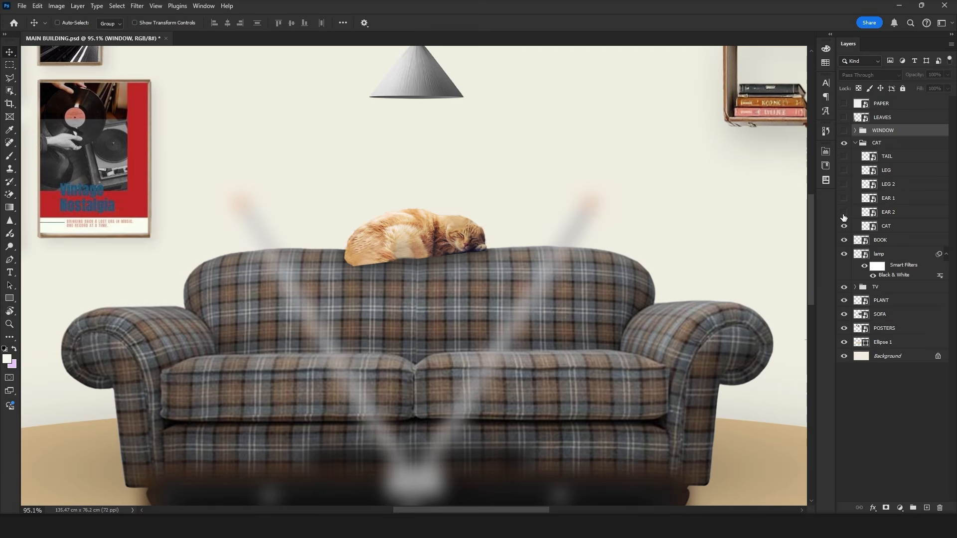
left_click(845, 226)
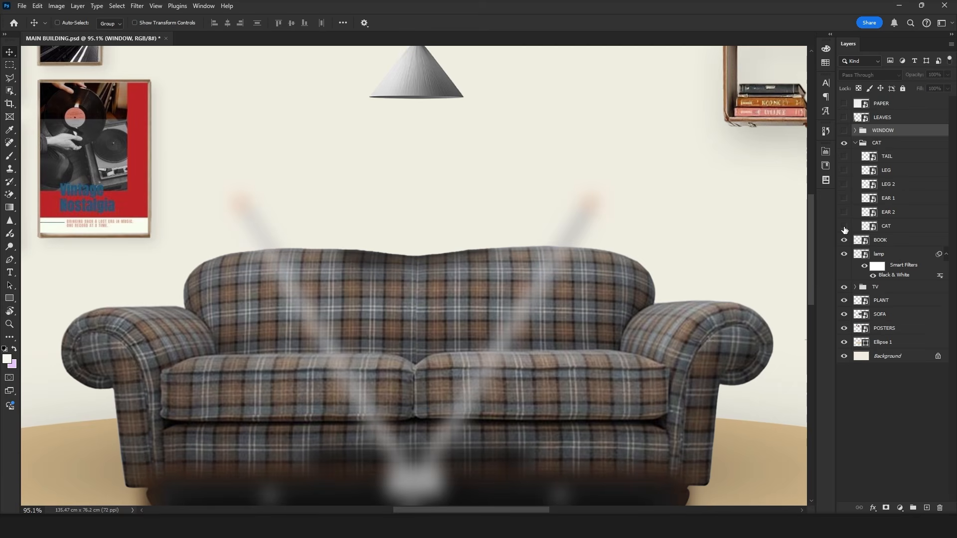
left_click(872, 227)
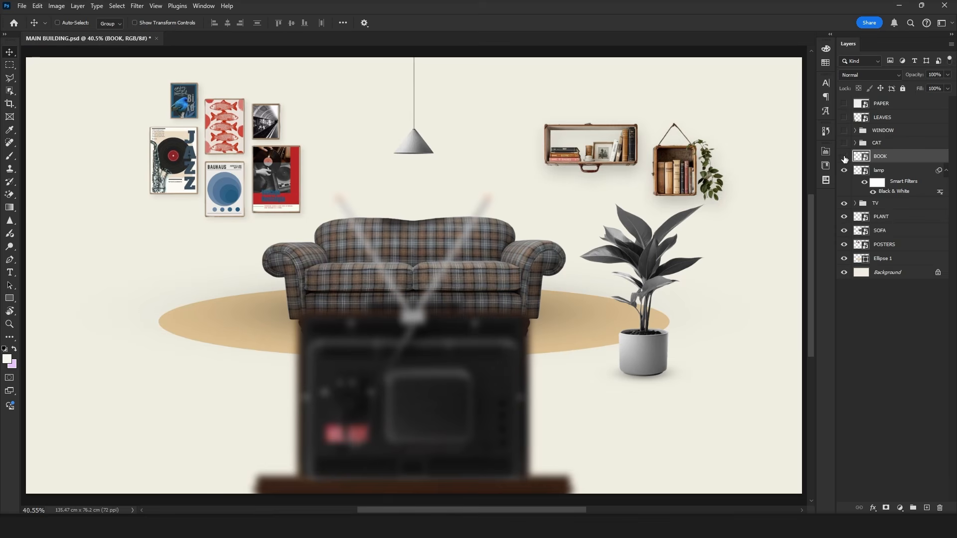
Step: Hide the BOOK, lamp, TV, PLANT, SOFA and POSTERS layers one after another to review the room's elements
left_click(845, 157)
left_click(844, 171)
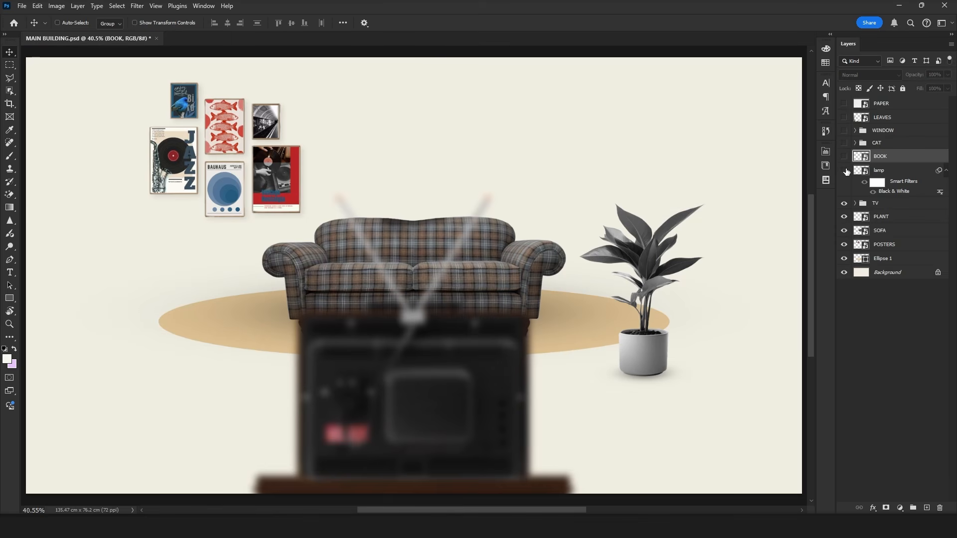
left_click(844, 204)
left_click(844, 217)
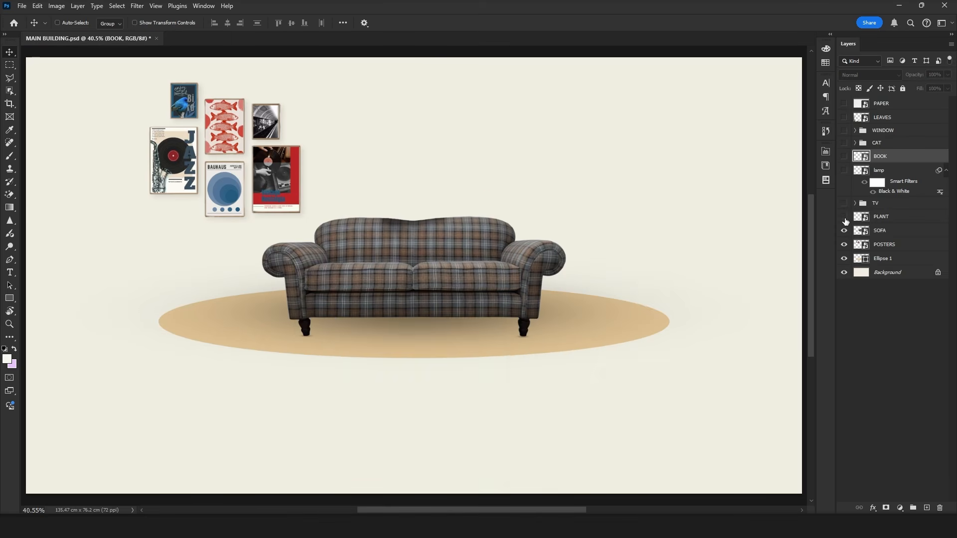
left_click(845, 231)
left_click(844, 244)
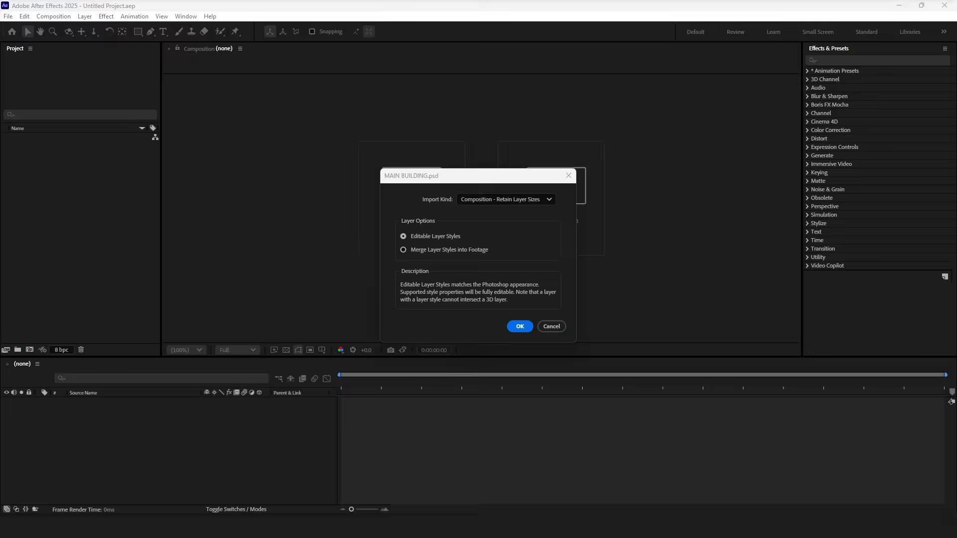
Step: Import MAIN BUILDING.psd as Composition - Retain Layer Sizes with editable layer styles and open the MAIN BUILDING composition
left_click(482, 201)
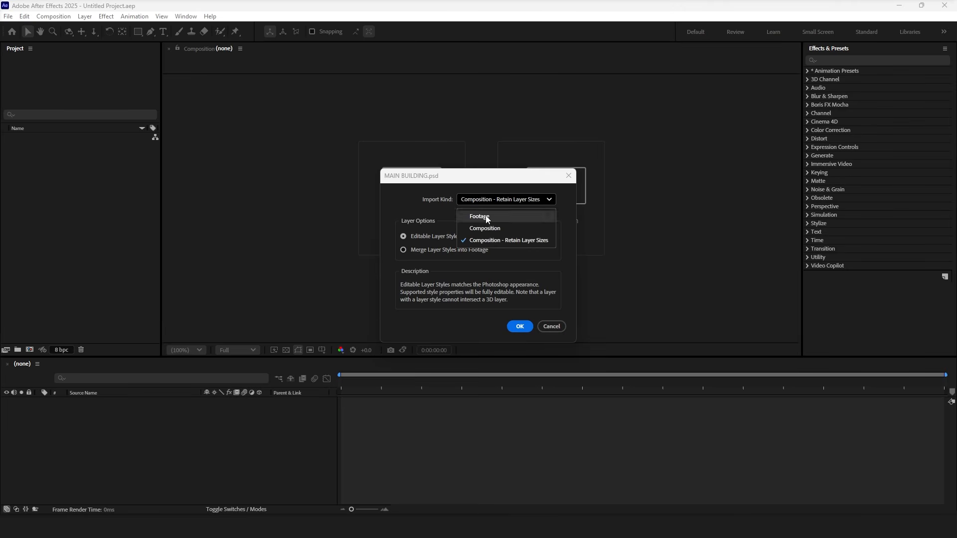
left_click(495, 240)
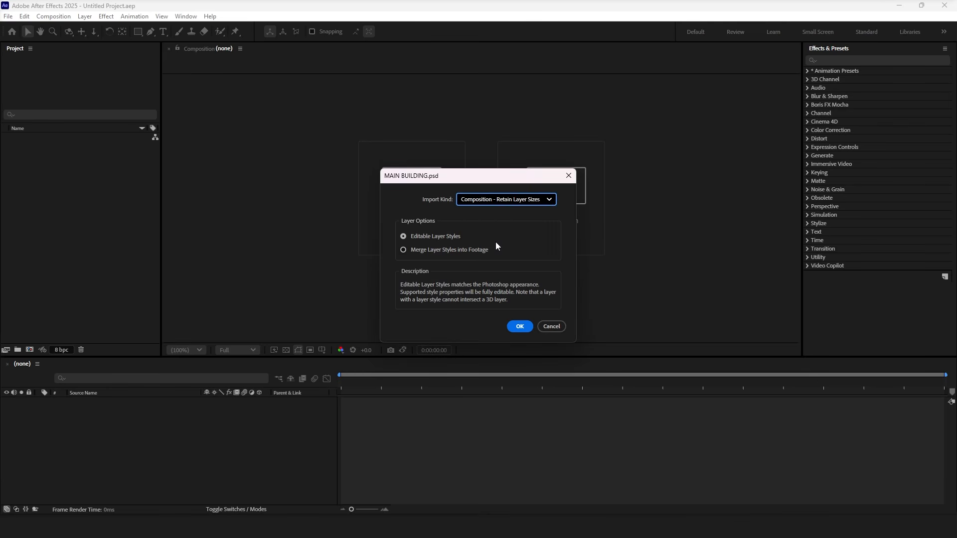
left_click(519, 327)
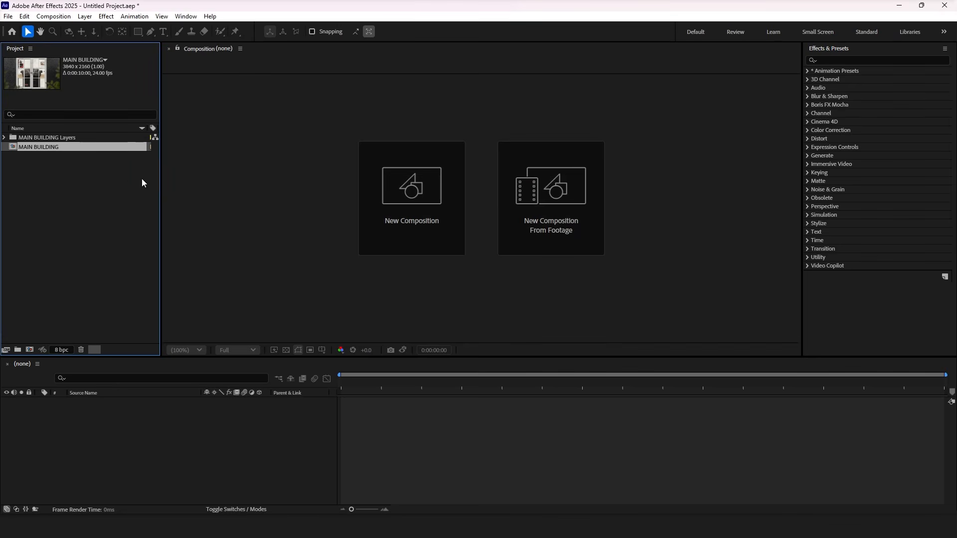
double_click(80, 148)
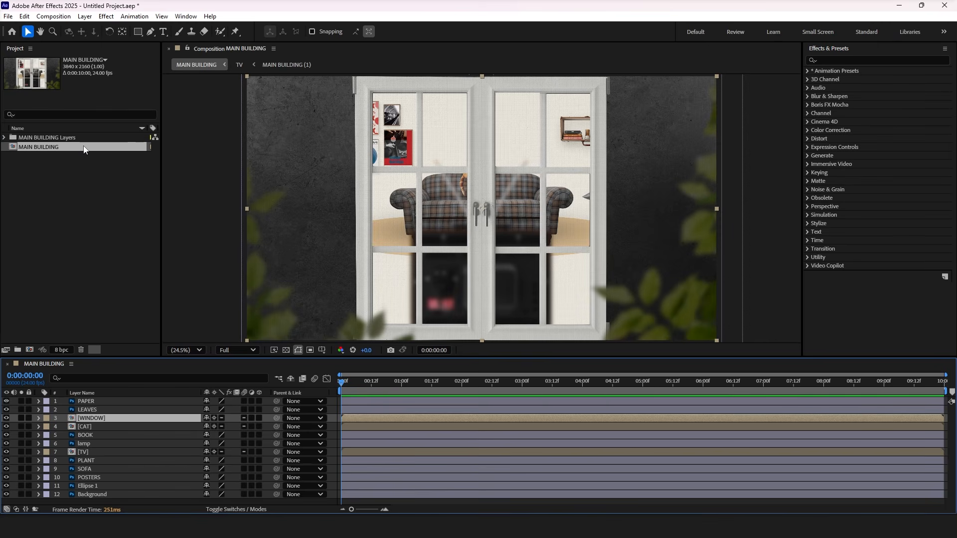
Step: Turn on the 3D switch for the layers of the MAIN BUILDING composition and clear the selection
left_click(112, 379)
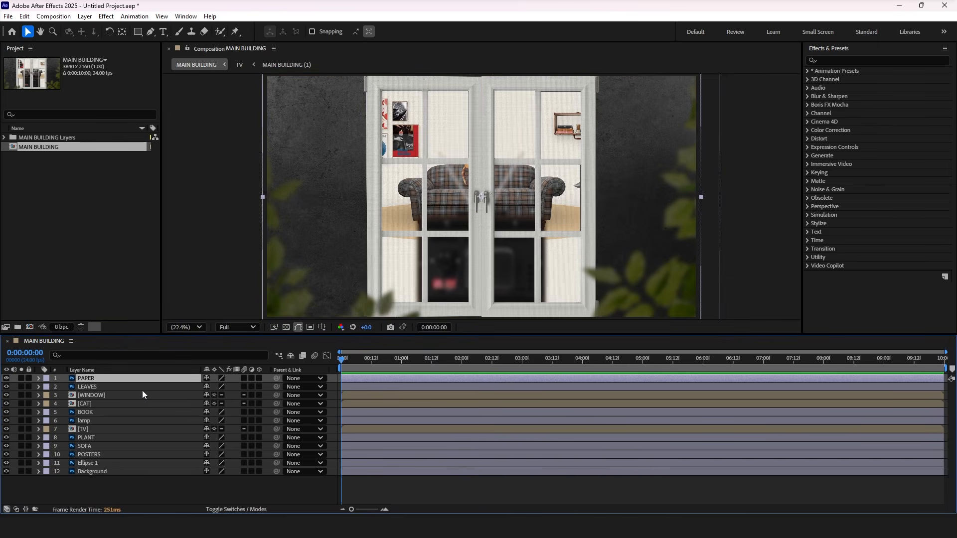
key("ctrl+a")
left_click(259, 378)
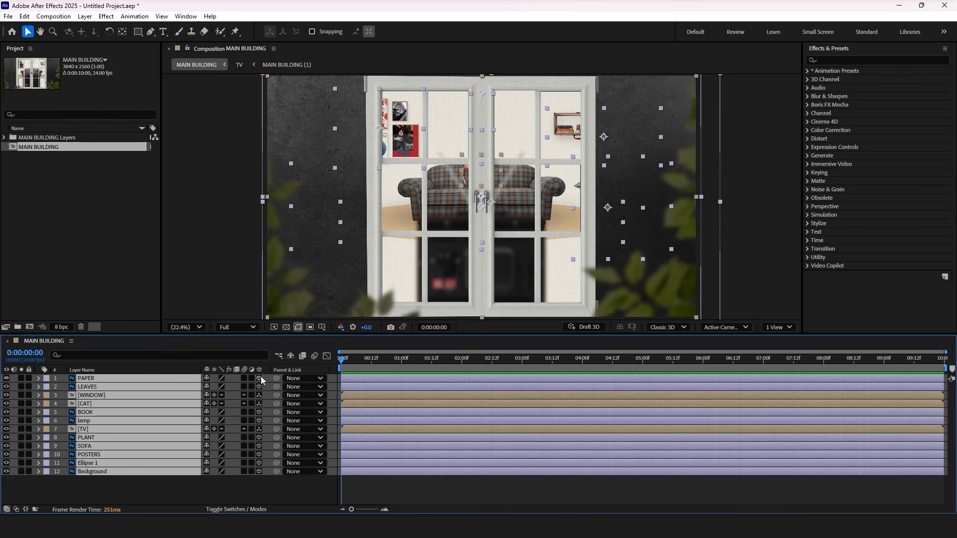
left_click(222, 488)
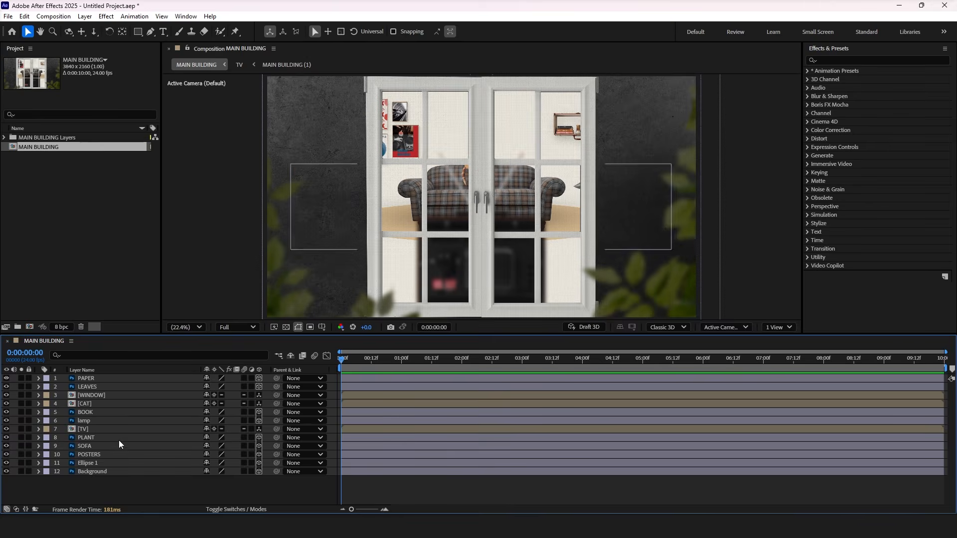
Step: Open the WINDOW precomposition, make all its layers 3D and clear the selection
double_click(89, 396)
key("ctrl+a")
left_click(258, 378)
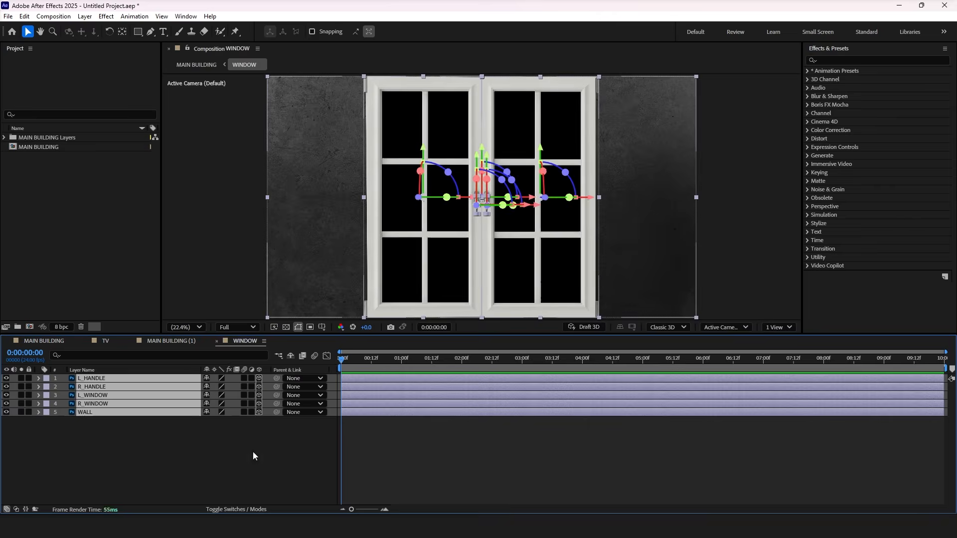
left_click(253, 454)
Step: Turn off the 3D switch for the WINDOW layers and solo L_HANDLE and R_HANDLE with the view at 100%
left_click(92, 379)
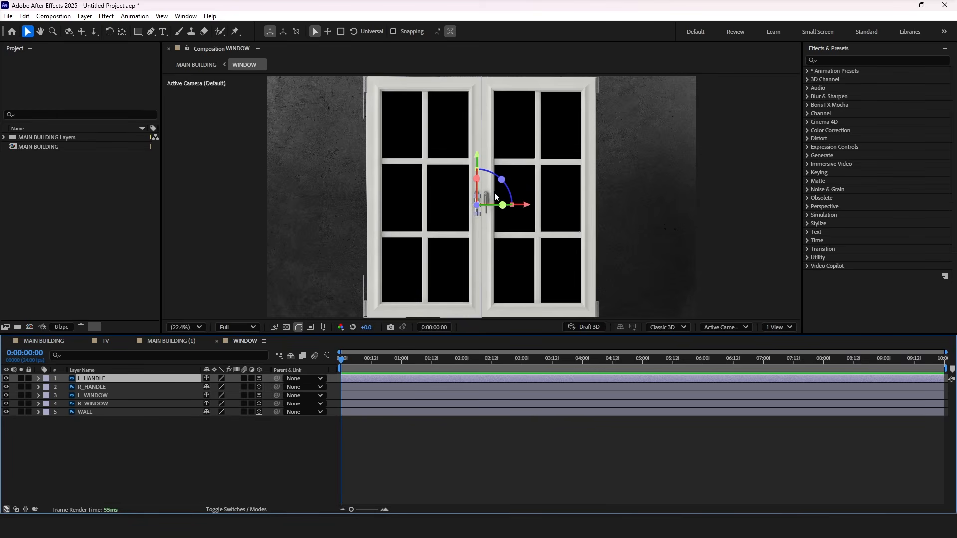
scroll(491, 197, "down", 2)
scroll(489, 198, "up", 2)
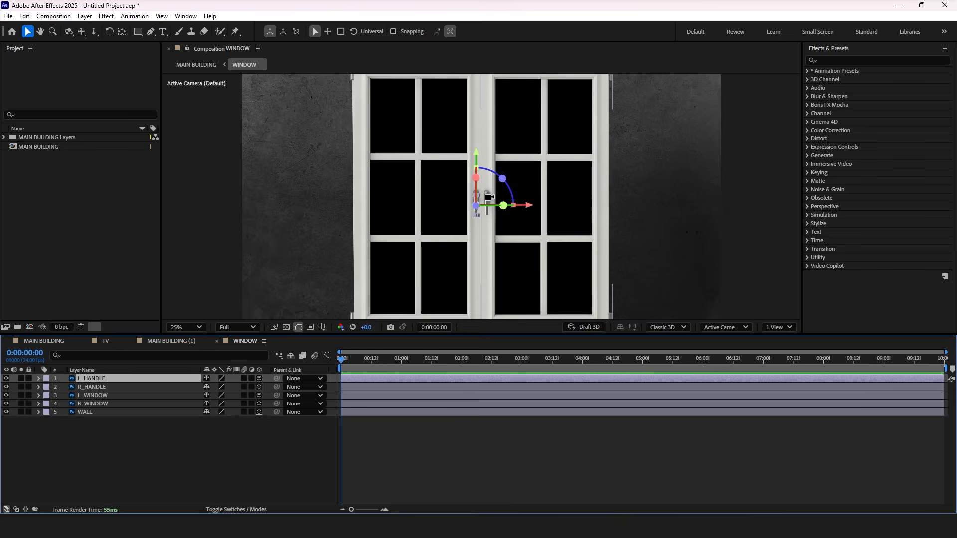
scroll(489, 198, "up", 6)
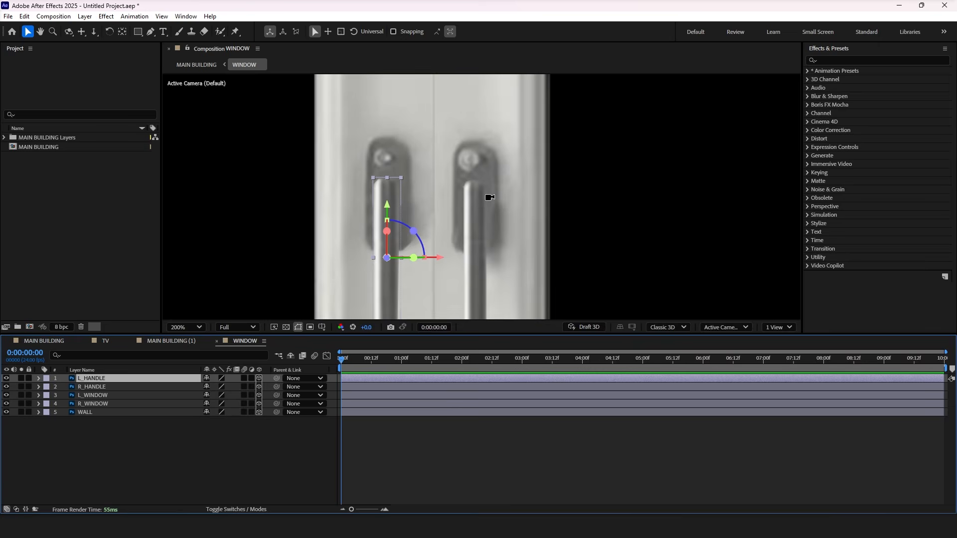
scroll(414, 213, "down", 1)
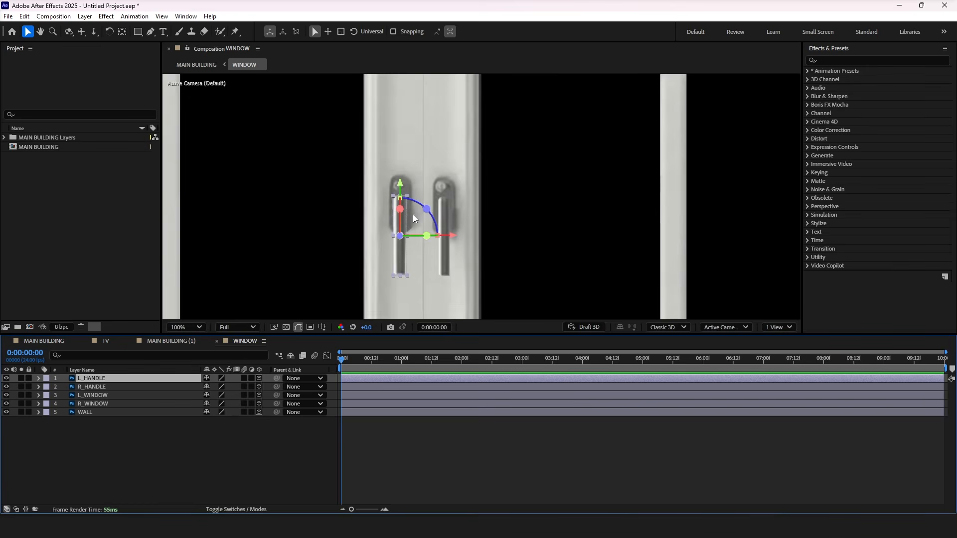
left_click(180, 439)
left_click(184, 330)
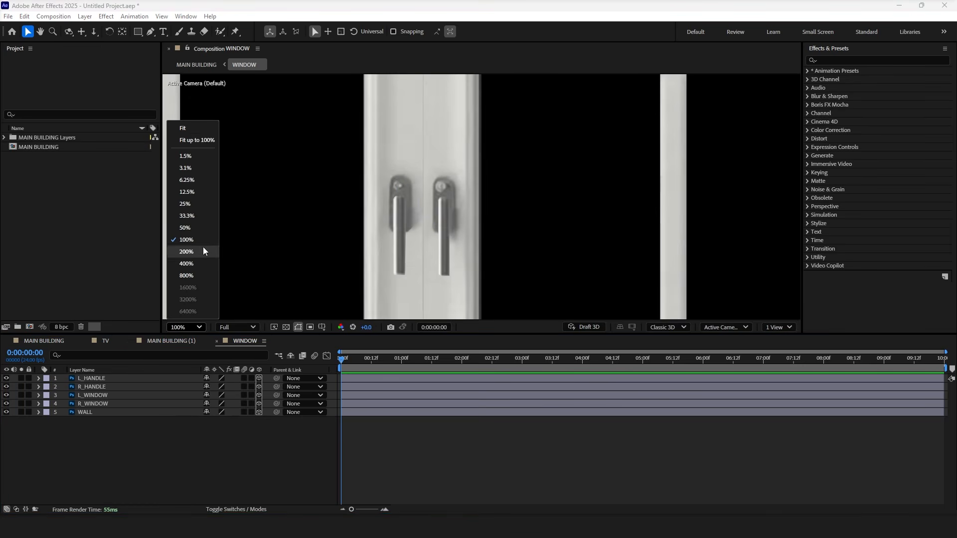
left_click(185, 460)
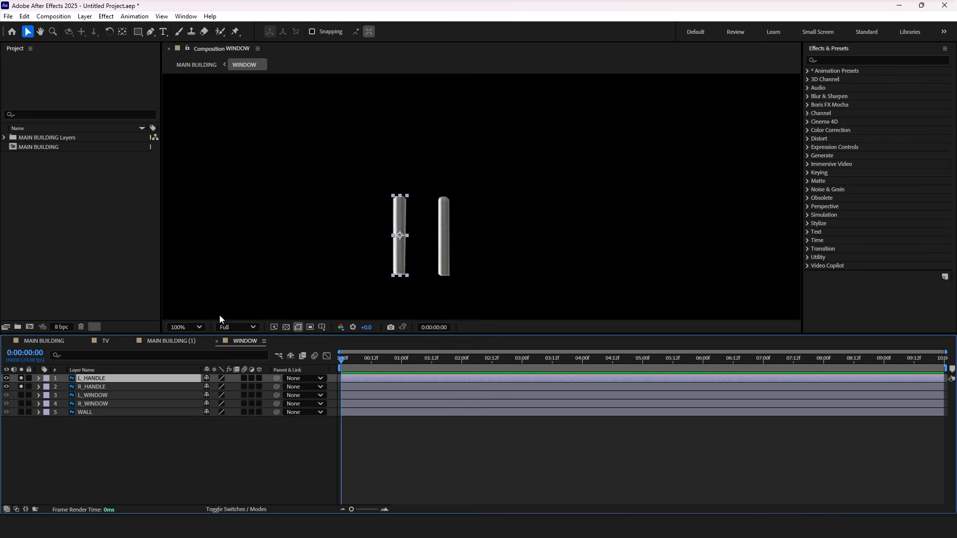
Step: Move the anchor points of L_HANDLE and R_HANDLE to the centre of each handle's top edge
key("y")
left_click_drag(400, 235, 400, 197)
left_click(109, 387)
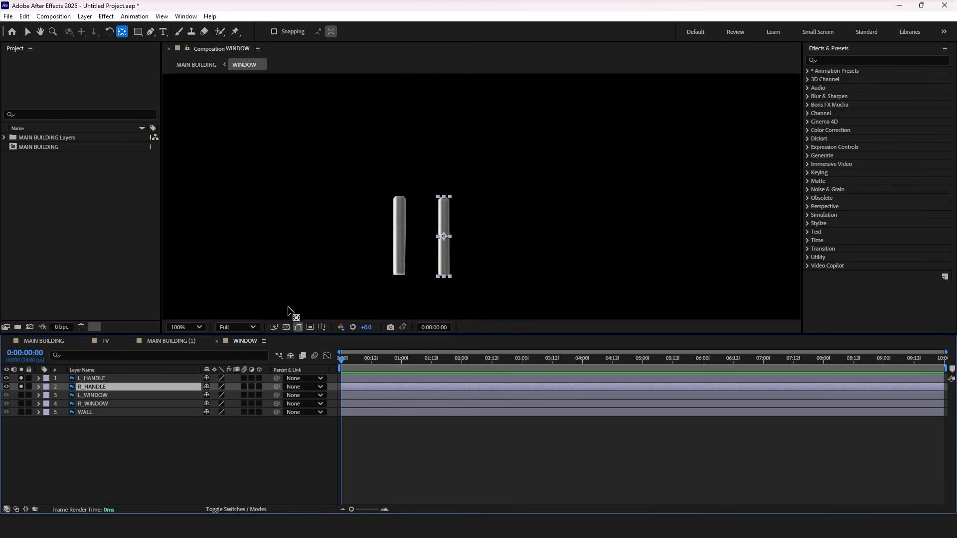
left_click_drag(445, 244, 449, 201)
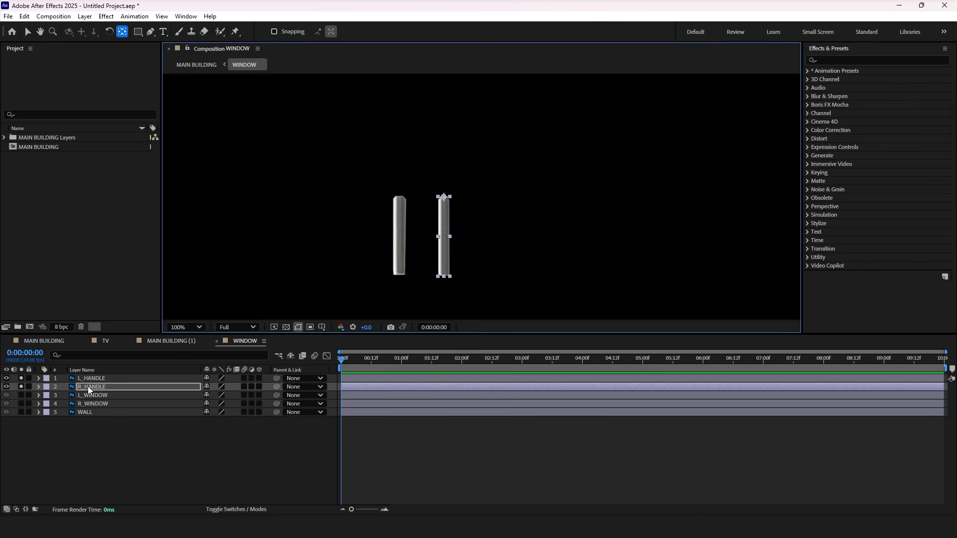
Step: Add Rotation keyframes to L_HANDLE and R_HANDLE at 0:00:00:00
left_click(91, 379, "shift")
key("r")
left_click(64, 387)
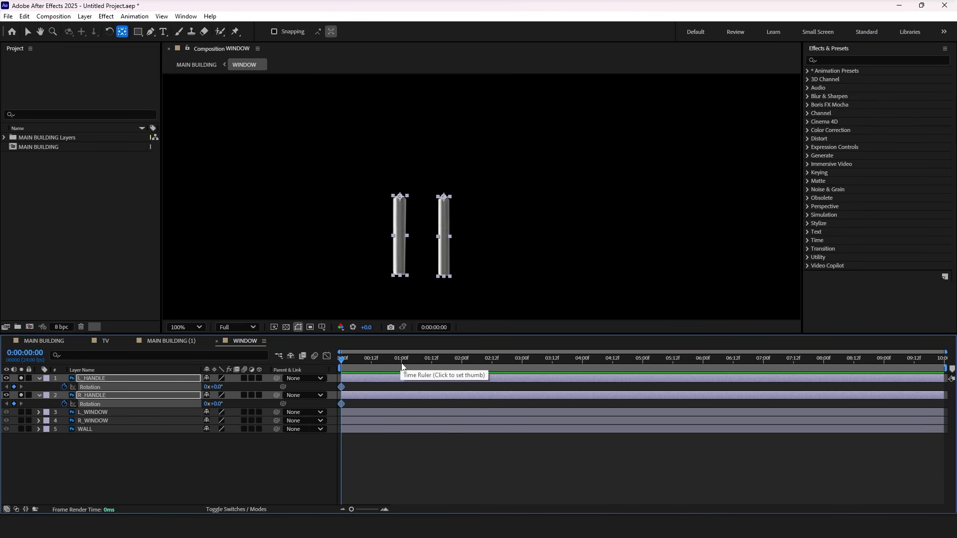
Step: At 0:00:00:12, set the Rotation of L_HANDLE to 90° and of R_HANDLE to -90°
left_click(373, 360)
left_click(253, 451)
left_click_drag(215, 387, 262, 385)
left_click(219, 387)
type("90")
key("Return")
left_click(219, 404)
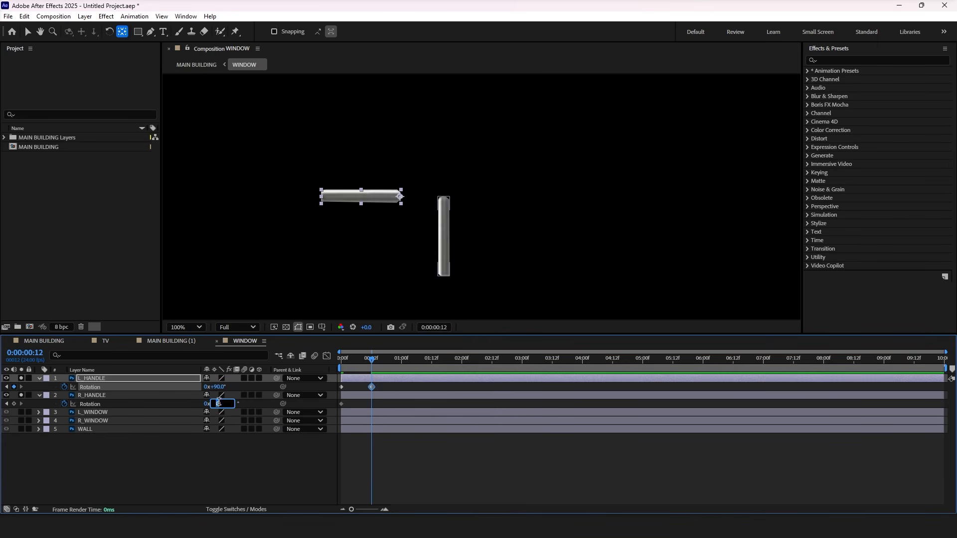
key("Return")
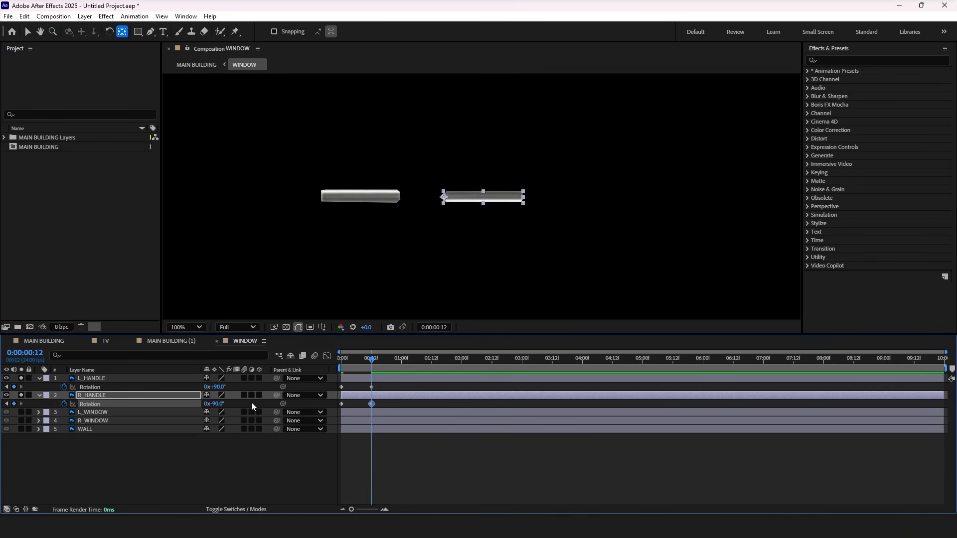
Step: Apply Easy Ease to all Rotation keyframes of both handles and preview the movement from the start
left_click(386, 408)
left_click_drag(386, 409, 334, 382)
left_click(341, 361)
key("space")
left_click_drag(357, 361, 338, 363)
Step: Solo L_WINDOW and R_WINDOW in turn and move each anchor point to the middle of the pane's outer hinge edge
left_click(23, 421)
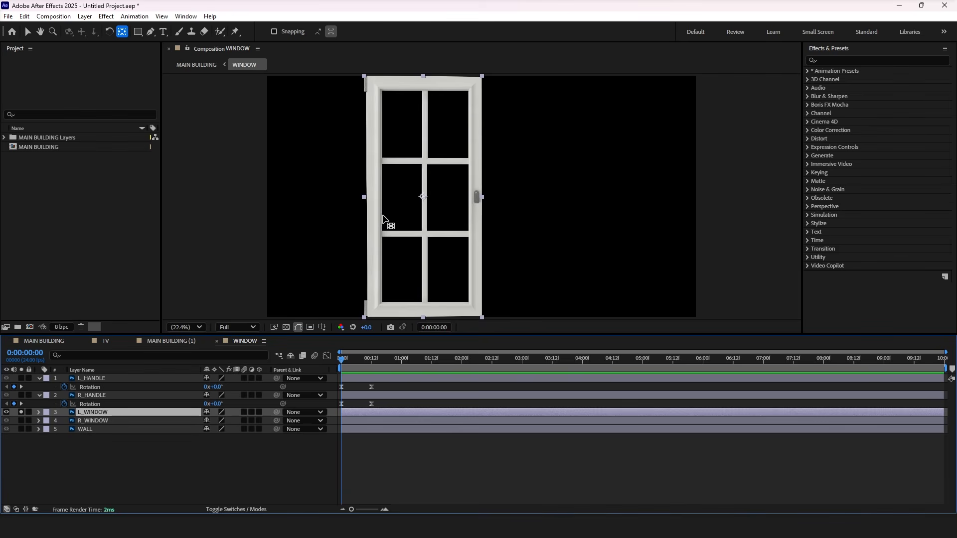
left_click_drag(423, 198, 368, 204)
left_click(121, 422)
left_click(21, 413)
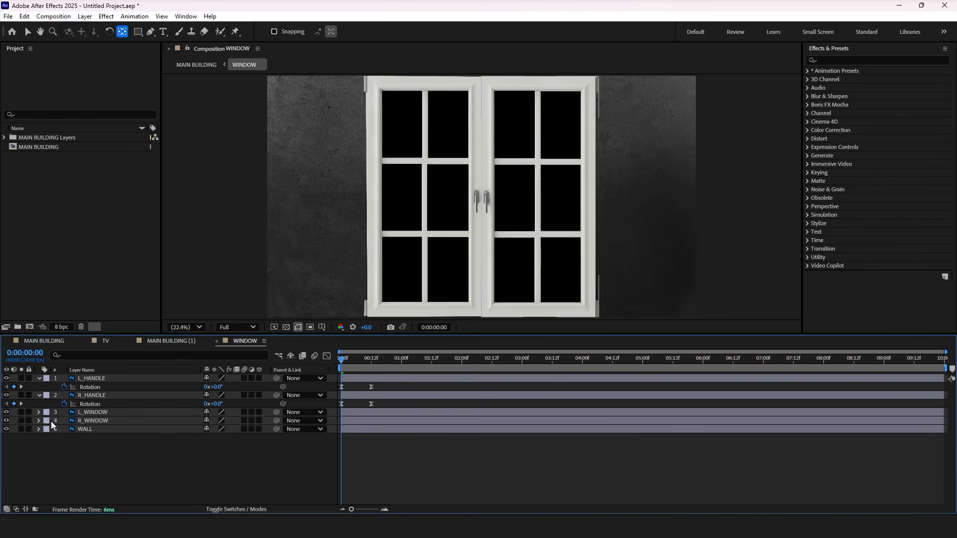
left_click(21, 421)
left_click_drag(540, 197, 598, 199)
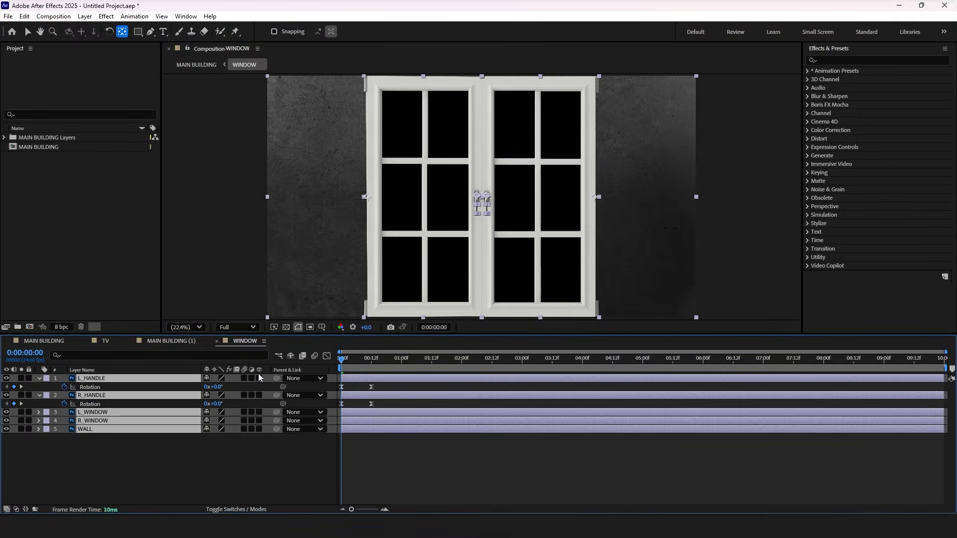
Step: Turn the 3D switch back on for all WINDOW layers and collapse their properties
left_click(259, 376)
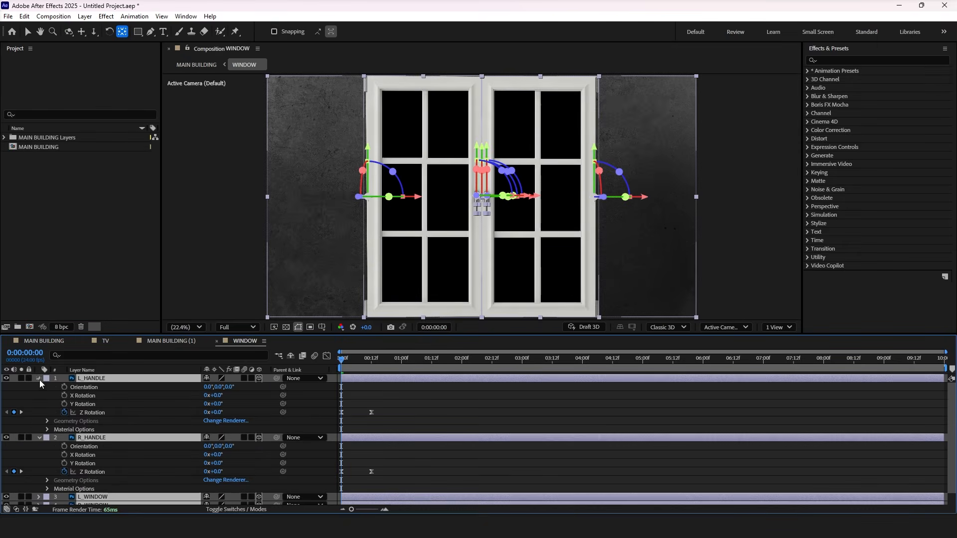
left_click(39, 379)
left_click(82, 441)
left_click(92, 396)
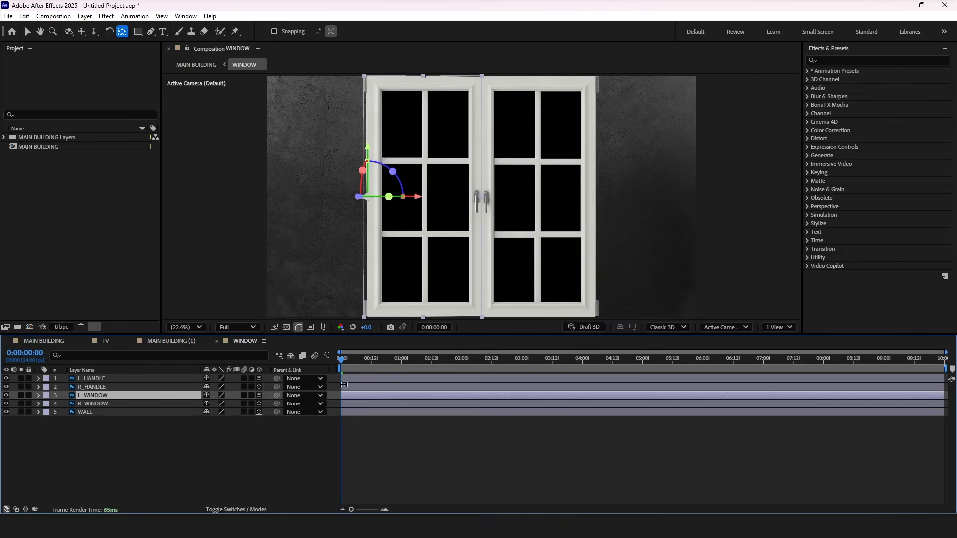
Step: Parent R_HANDLE to R_WINDOW and L_HANDLE to L_WINDOW
left_click(359, 388)
key("u")
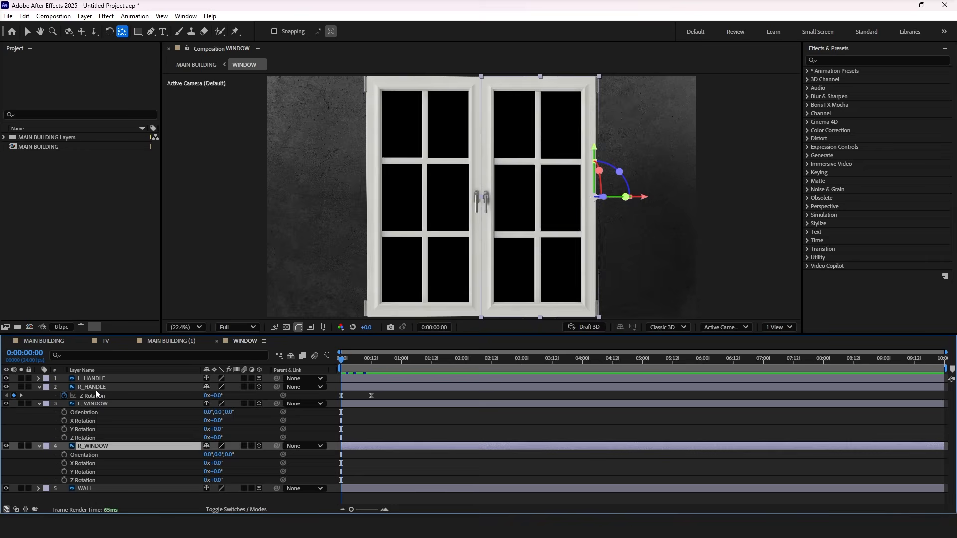
left_click(95, 389)
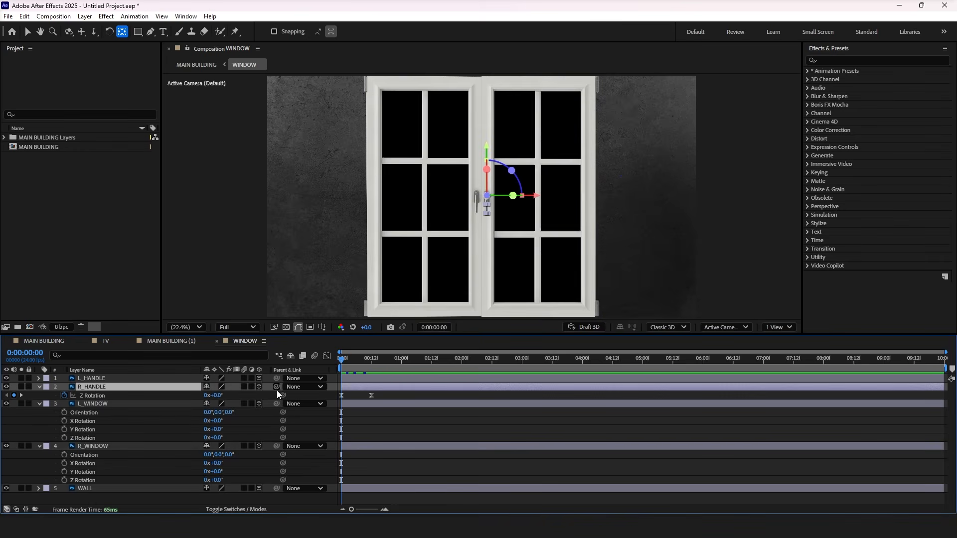
left_click_drag(277, 387, 139, 448)
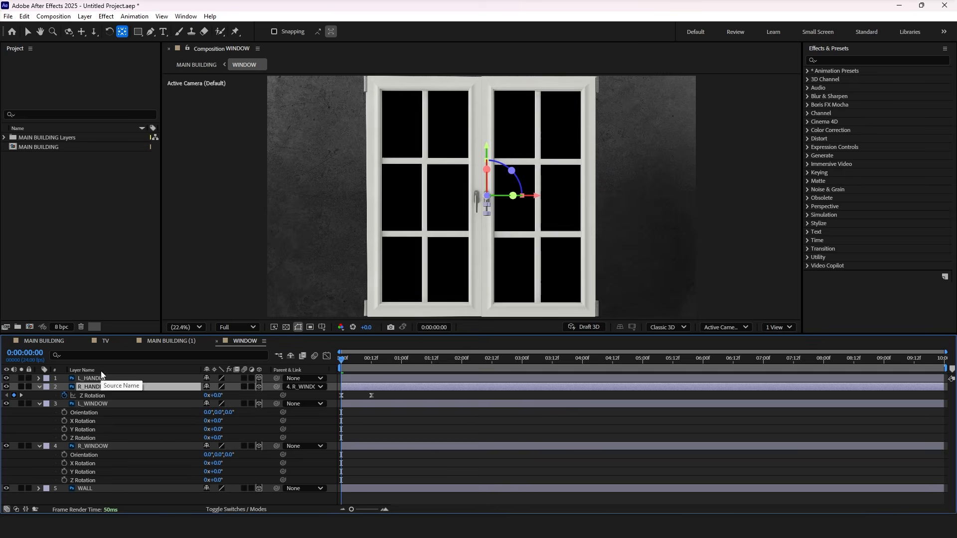
left_click(103, 378)
left_click_drag(279, 379, 140, 405)
Step: Add Y Rotation keyframes to R_WINDOW and L_WINDOW at 0:00:00:00
left_click(121, 444)
left_click(222, 476)
left_click(65, 472)
left_click(65, 430)
Step: At 0:00:00:12, set the Y Rotation of R_WINDOW to 99° and of L_WINDOW to -99°, and select their keyframes
left_click(371, 359)
left_click_drag(215, 472, 275, 474)
left_click(218, 430)
type("-99")
key("Return")
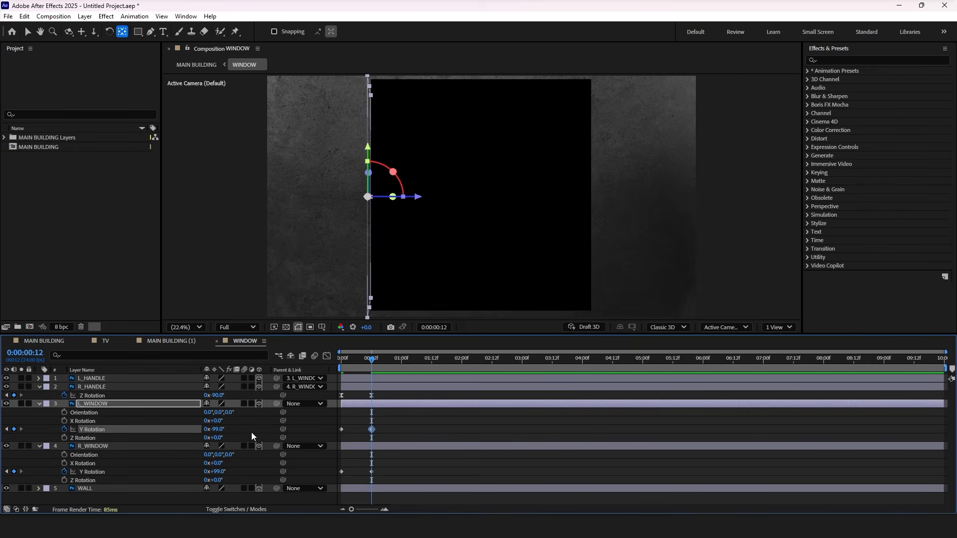
left_click_drag(392, 468, 345, 422)
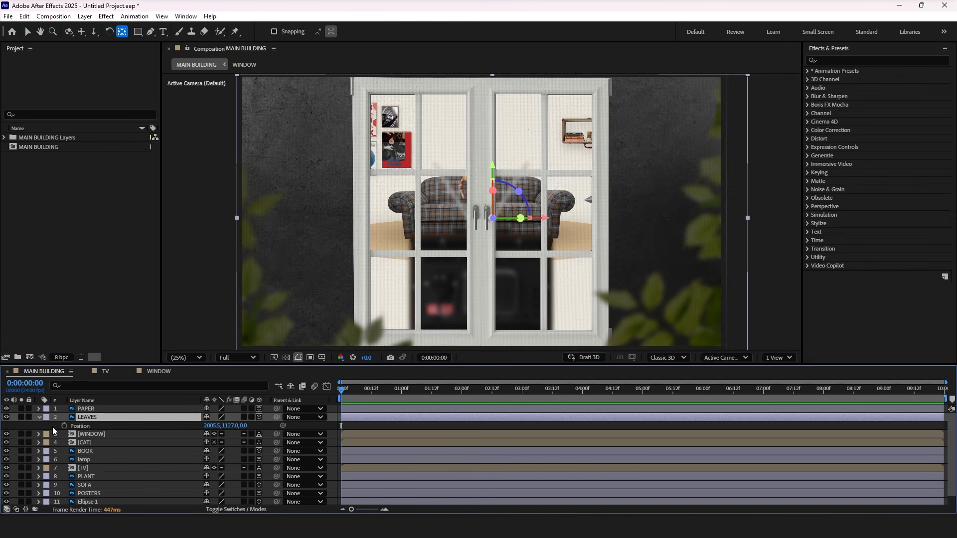
Step: Add the expression wiggle(2,5) to the Position of the LEAVES layer in MAIN BUILDING and preview it
left_click(63, 426, "alt")
type("wig")
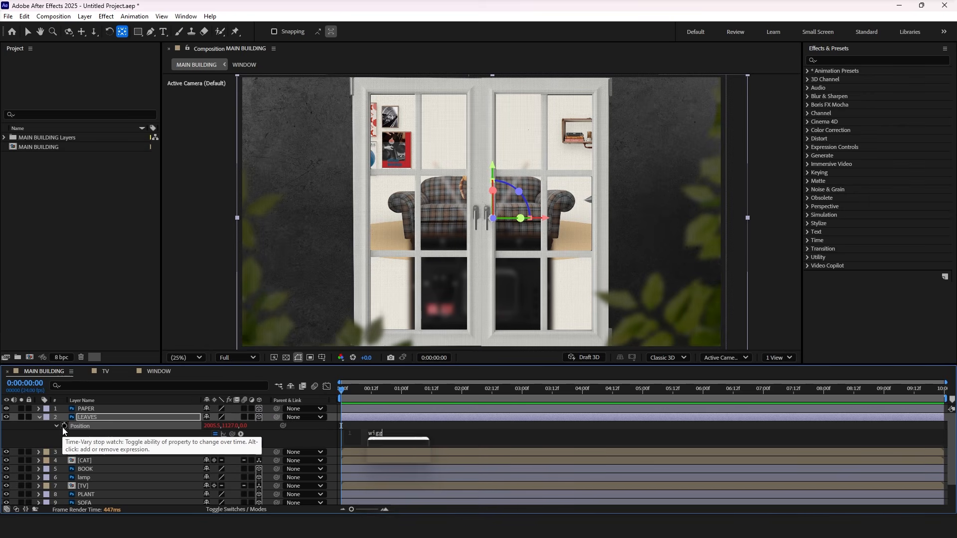
type("g")
key("Return")
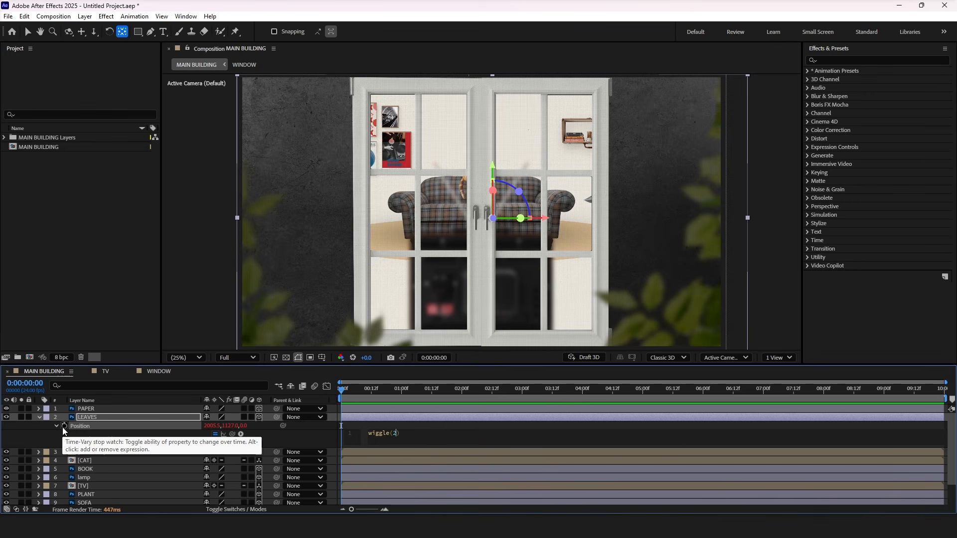
left_click(336, 389)
key("space")
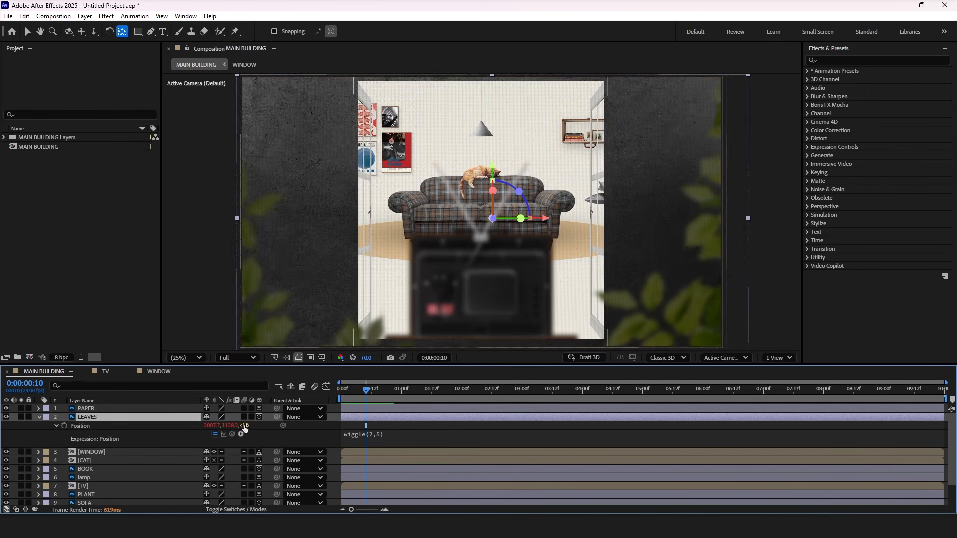
Step: Bring the LEAVES layer forward to a Z position of about -240 and preview from the start
left_click_drag(253, 426, 176, 480)
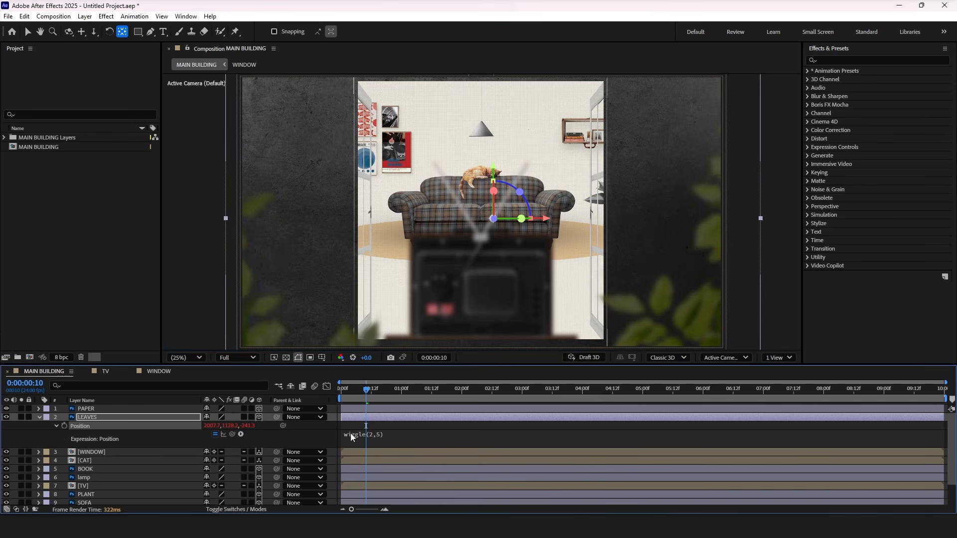
left_click_drag(345, 392, 331, 393)
key("space")
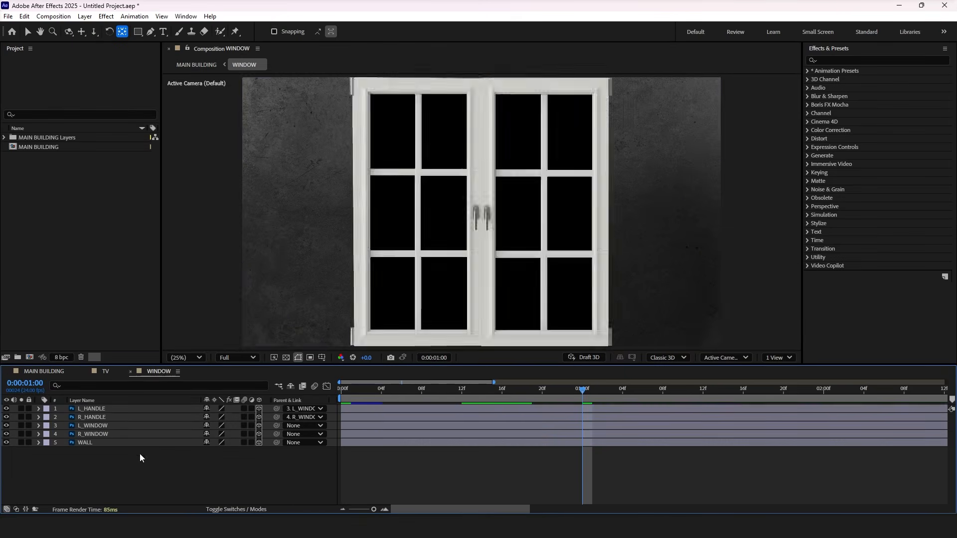
Step: In the WINDOW composition, move the WALL layer forward along Z to cover the outer edges of the window panes
left_click(148, 443)
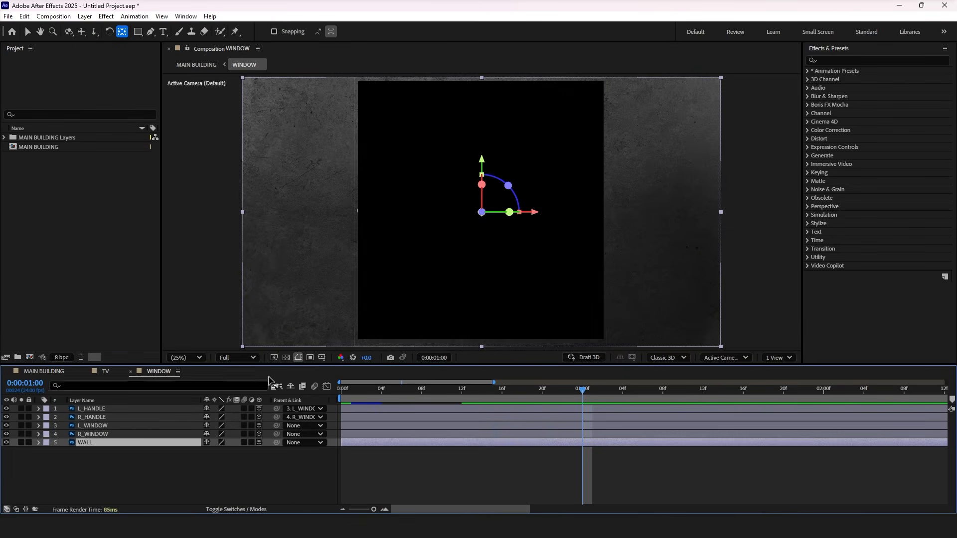
left_click(447, 389)
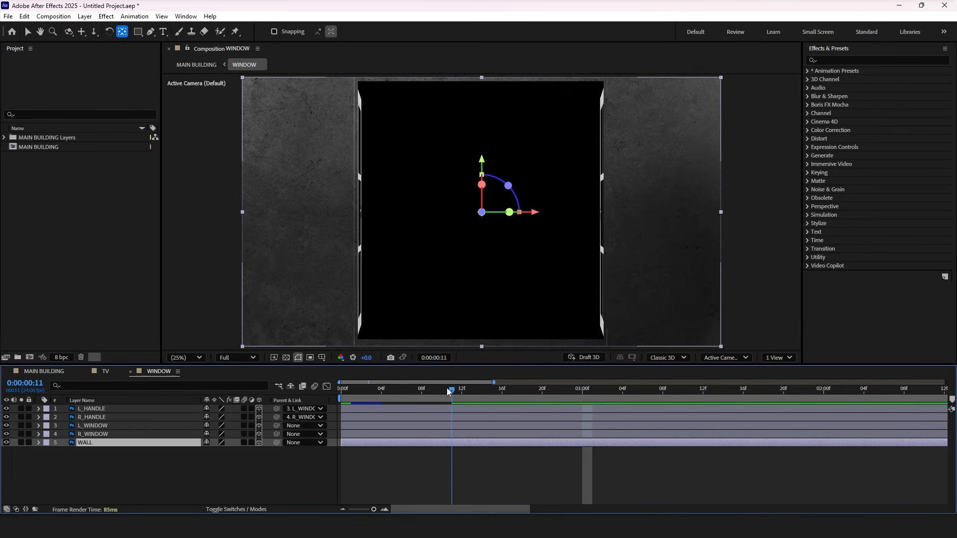
key("p")
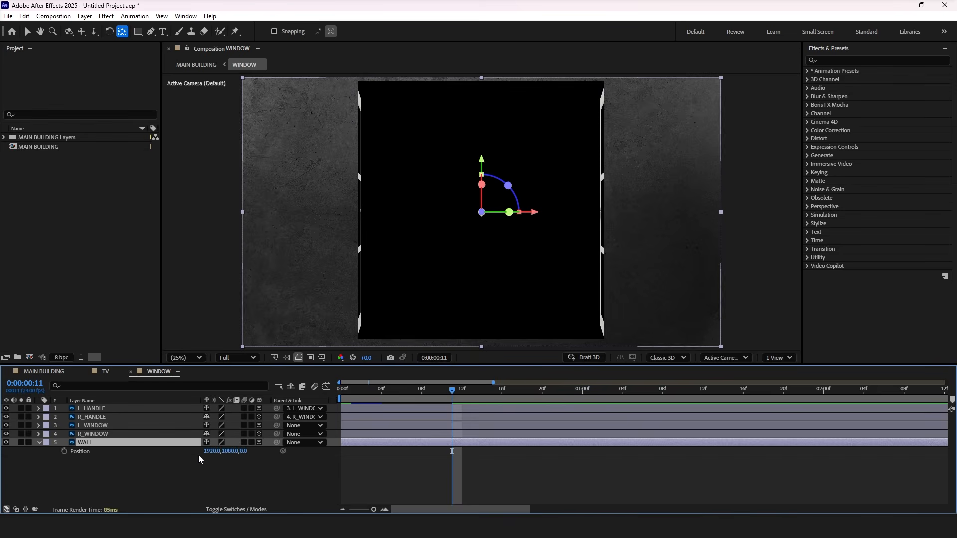
left_click_drag(243, 451, 232, 457)
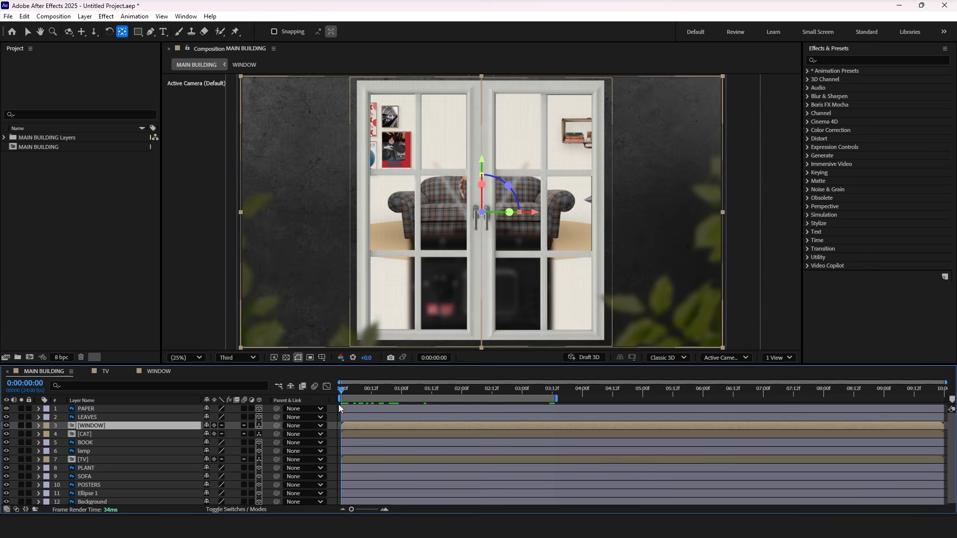
Step: Add a one-node camera with a 50 mm focal length to the MAIN BUILDING composition
right_click(334, 408)
mouse_move(361, 284)
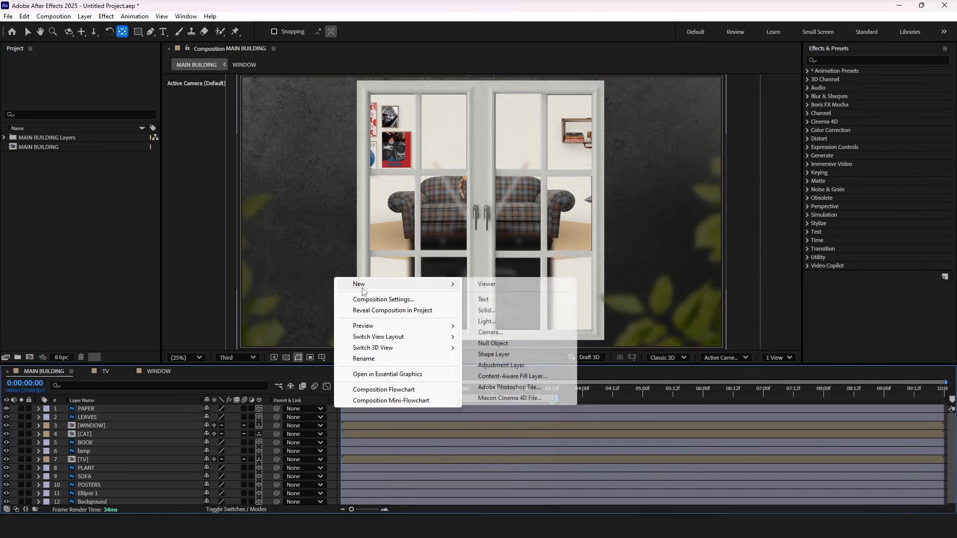
left_click(501, 334)
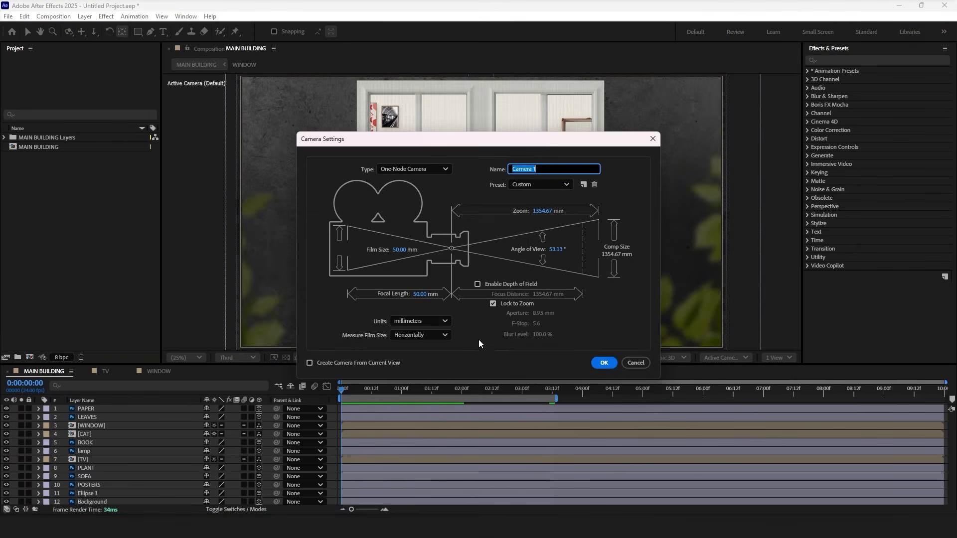
left_click(604, 364)
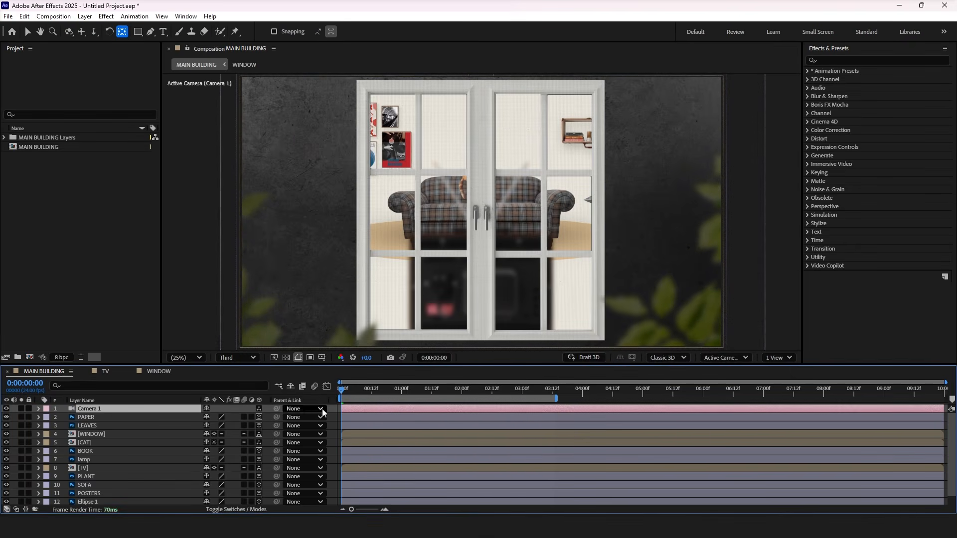
Step: Add a null object to MAIN BUILDING and turn on its 3D switch
right_click(333, 408)
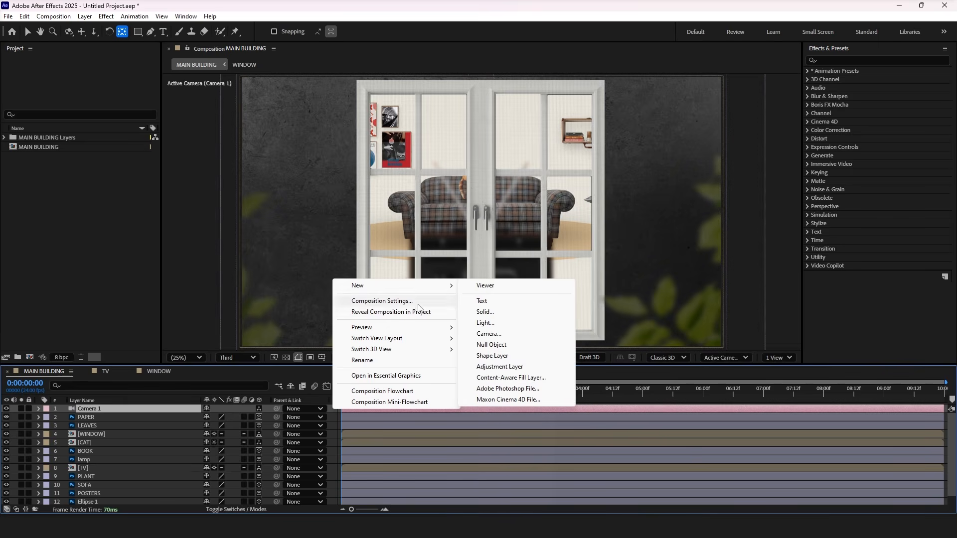
left_click(498, 345)
left_click(259, 409)
Step: Parent Camera 1 to the null object and reveal the null's Position property
left_click(181, 419)
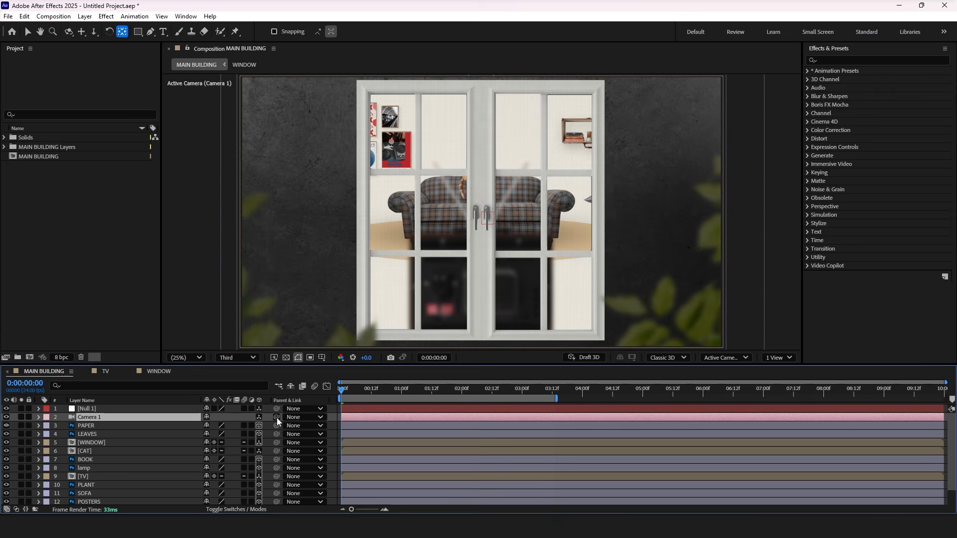
left_click_drag(160, 419, 149, 408)
left_click(150, 409)
key("p")
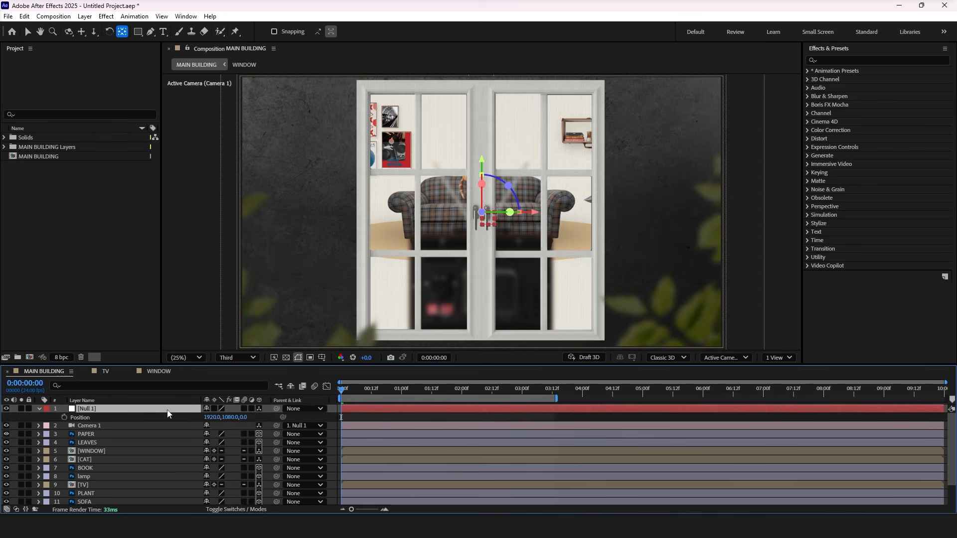
Step: Keyframe the null's Position at 0:00 and push its Z position to 1036 at 1:00 for a camera move into the room
left_click(65, 418)
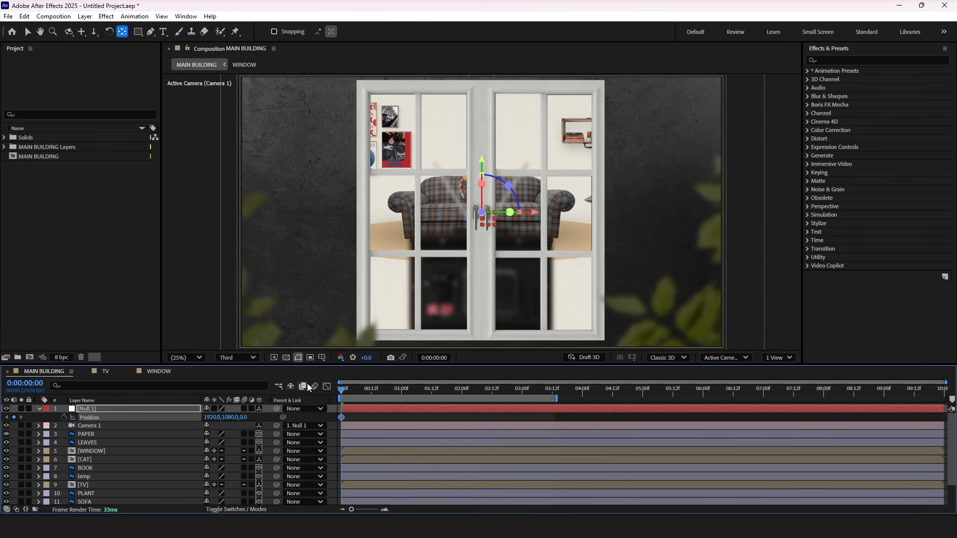
left_click(401, 390)
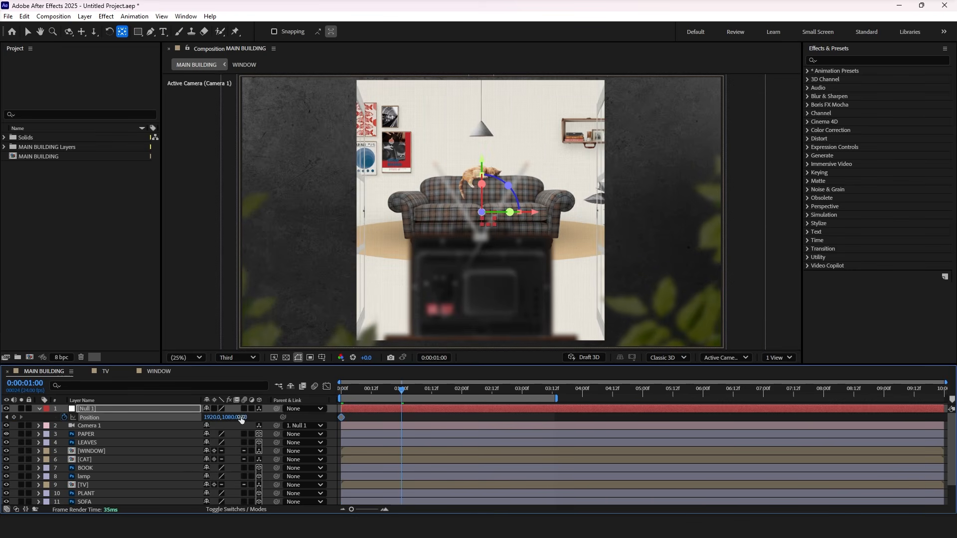
left_click_drag(244, 420, 713, 373)
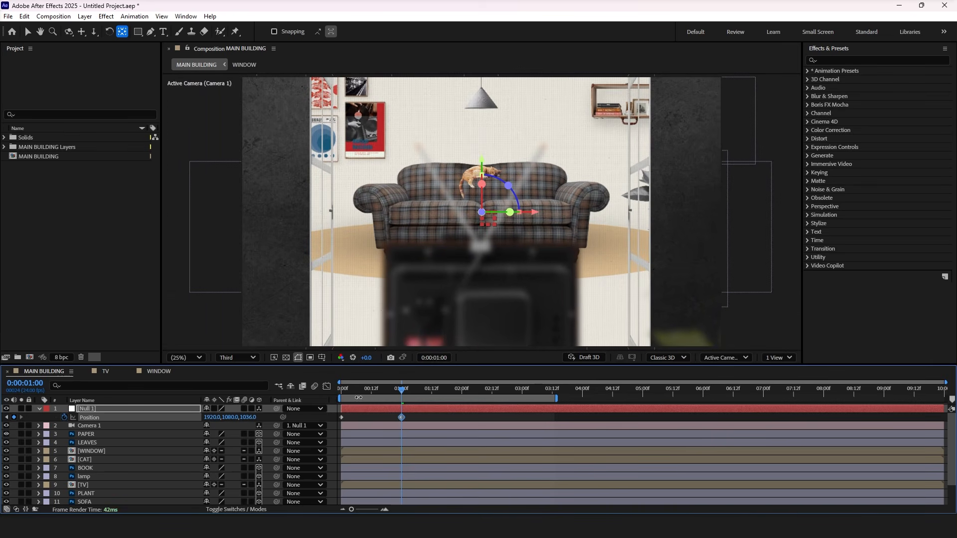
Step: Turn on the 3D switch for all layers inside the CAT composition and return to MAIN BUILDING
double_click(96, 459)
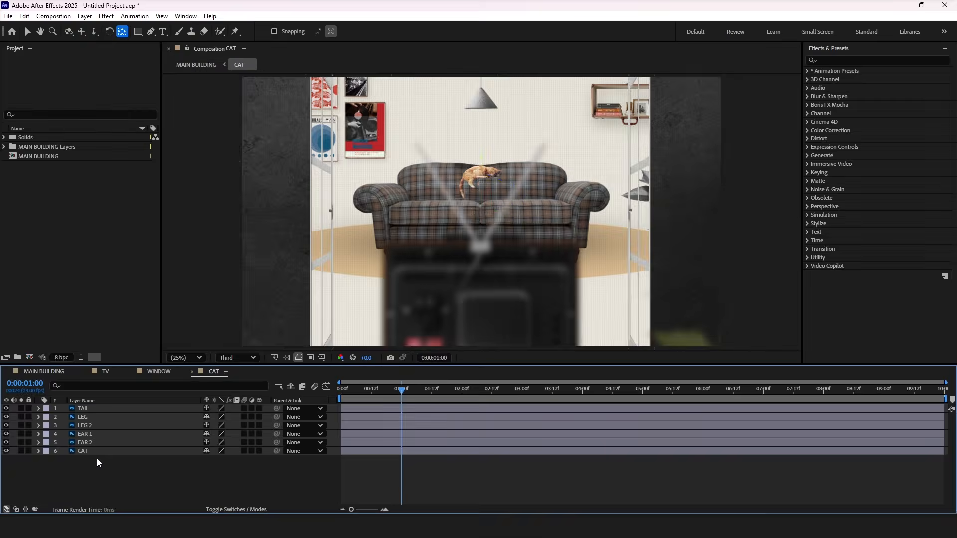
left_click_drag(259, 410, 265, 457)
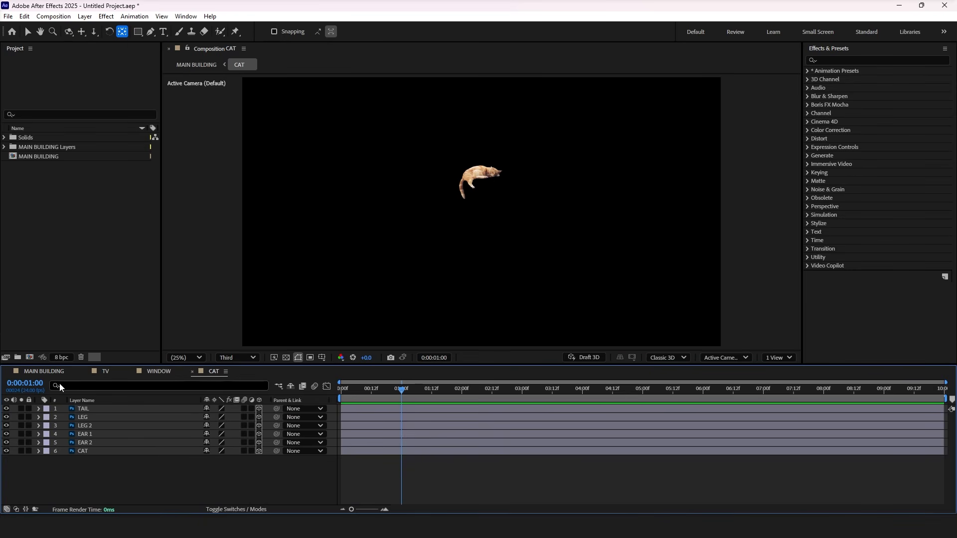
left_click(40, 375)
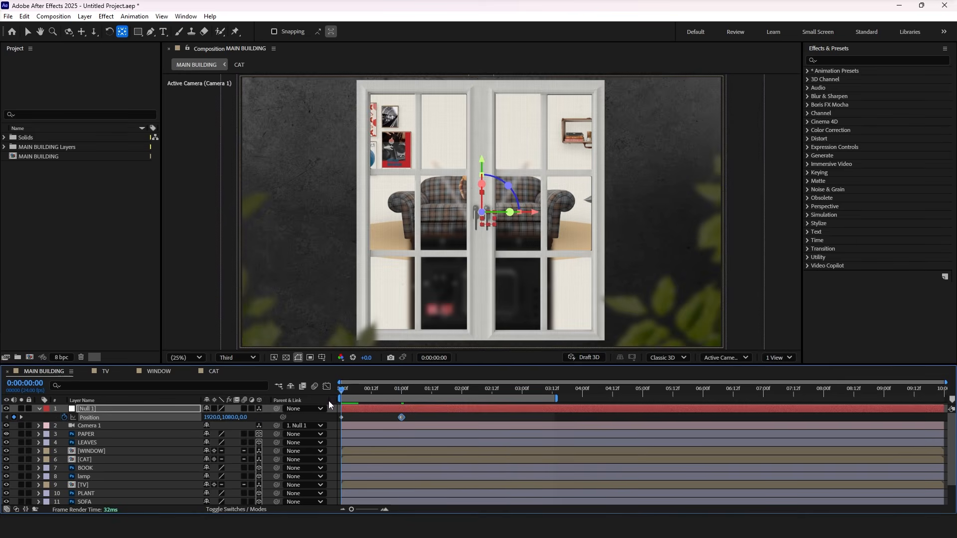
Step: At 0:00, move the WINDOW layer toward the camera to a Z position of about -189
mouse_move(330, 405)
left_mouse_down()
mouse_move(354, 403)
mouse_move(342, 406)
left_mouse_up()
left_click(113, 451)
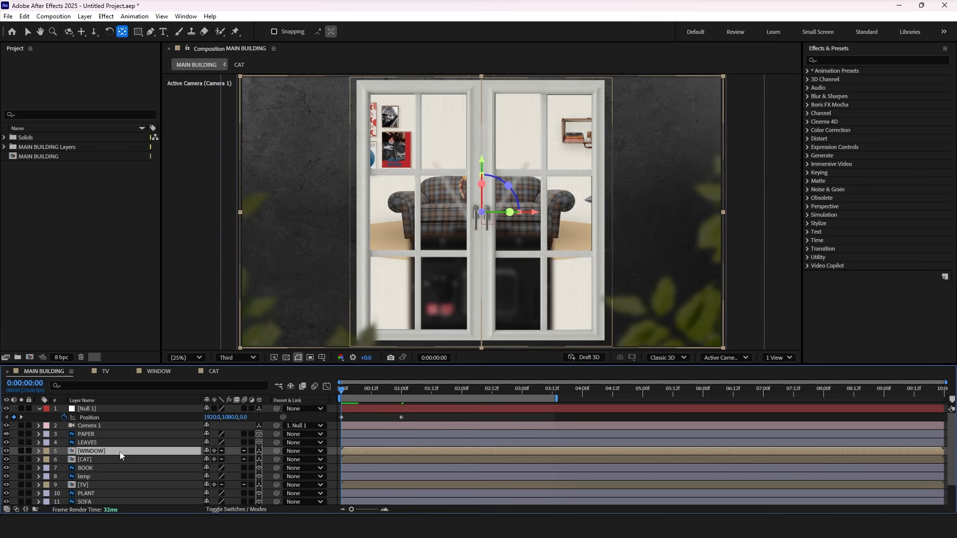
key("p")
left_click_drag(243, 459, 175, 488)
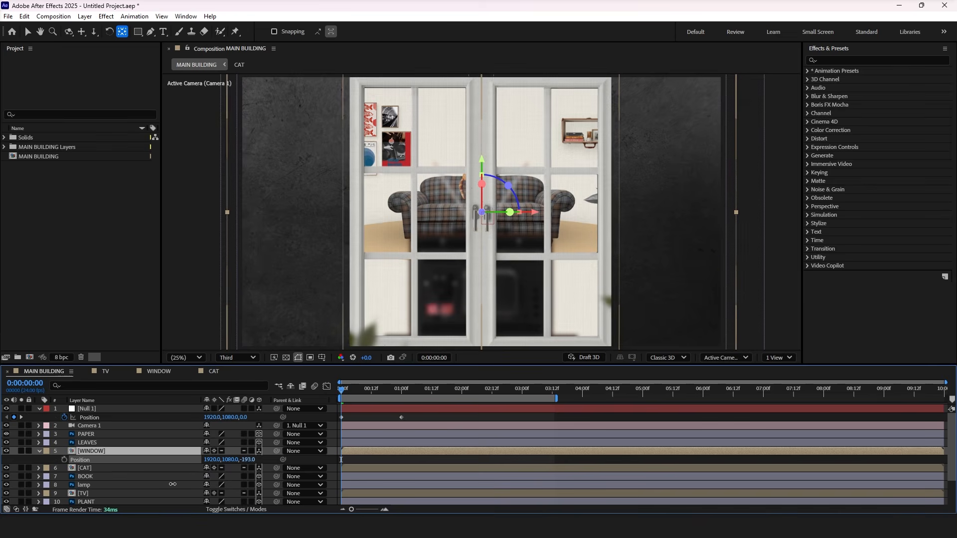
Step: Bring the LEAVES layer in front of the window by setting its Z position to -340
left_click(95, 443)
key("p")
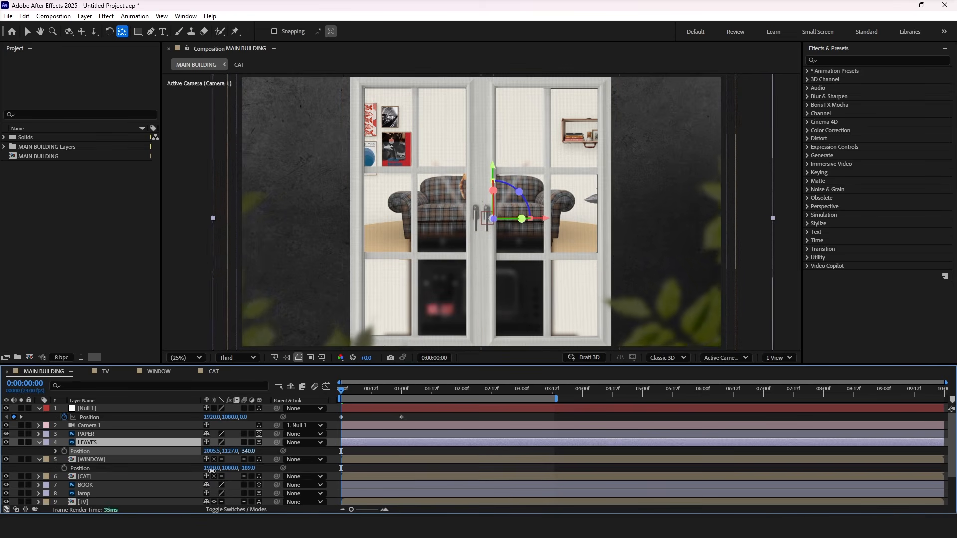
key("s")
left_click(348, 395)
left_click_drag(348, 395, 330, 416)
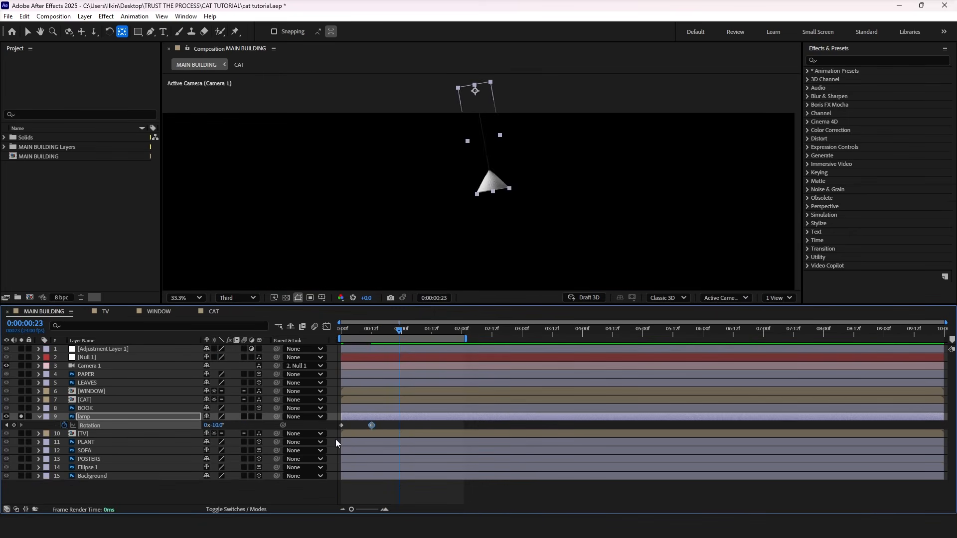
Step: Paste the lamp's 10° Rotation keyframe at 0:23 and loop the rotation with a loopOut() expression
key("ctrl+v")
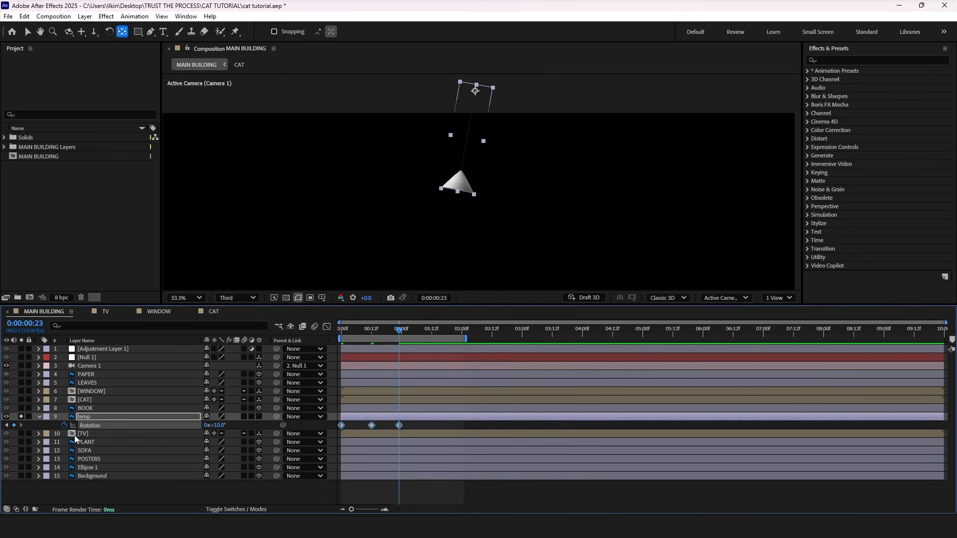
left_click(63, 426, "alt")
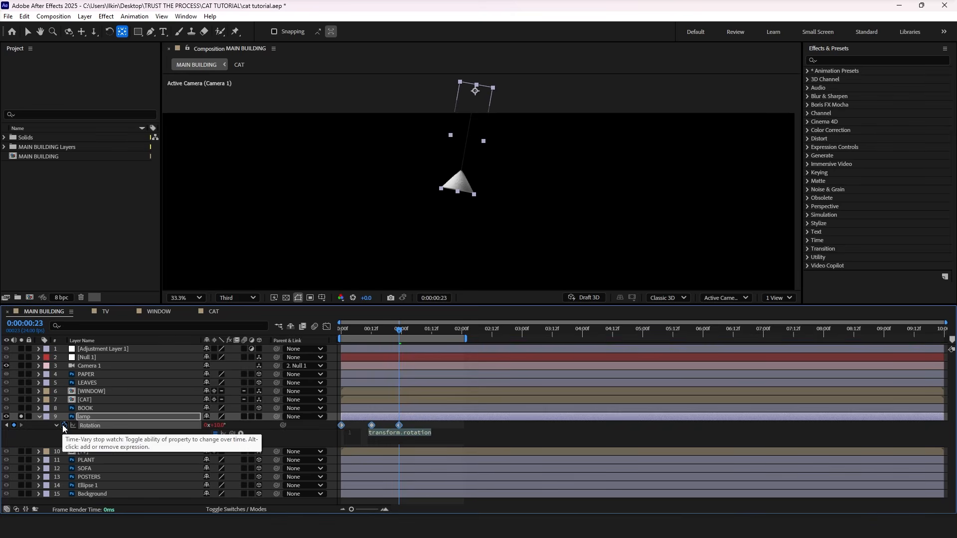
type("loopOut()")
left_click(343, 330)
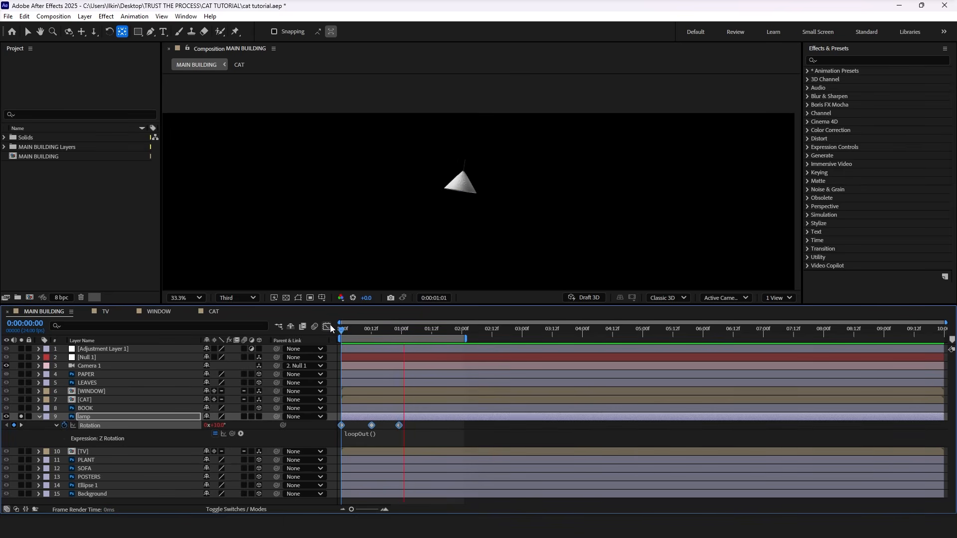
Step: Stretch the lamp's Rotation keyframes to end at about 5:00 and end the work area at about the same time
left_click_drag(397, 425, 643, 425)
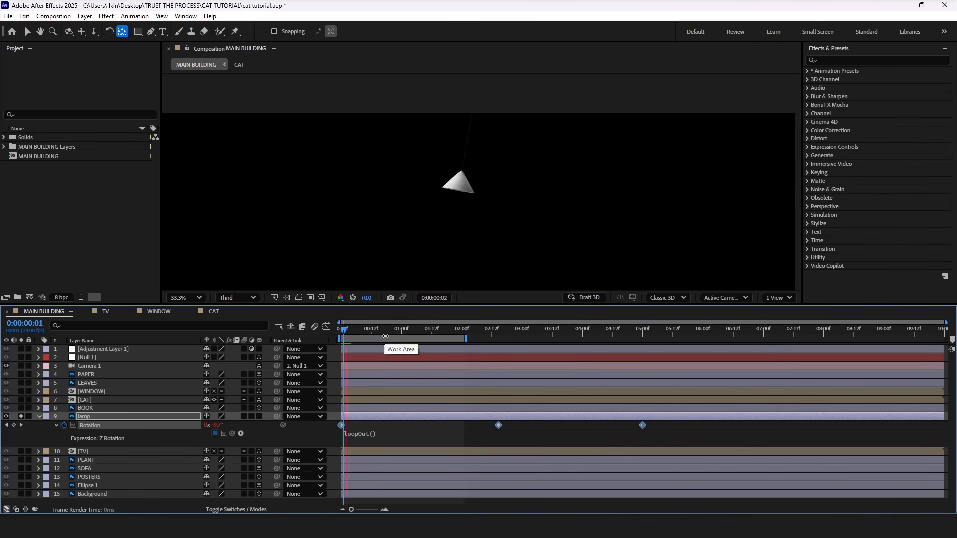
left_click_drag(389, 331, 645, 332)
key("n")
left_click_drag(645, 331, 328, 330)
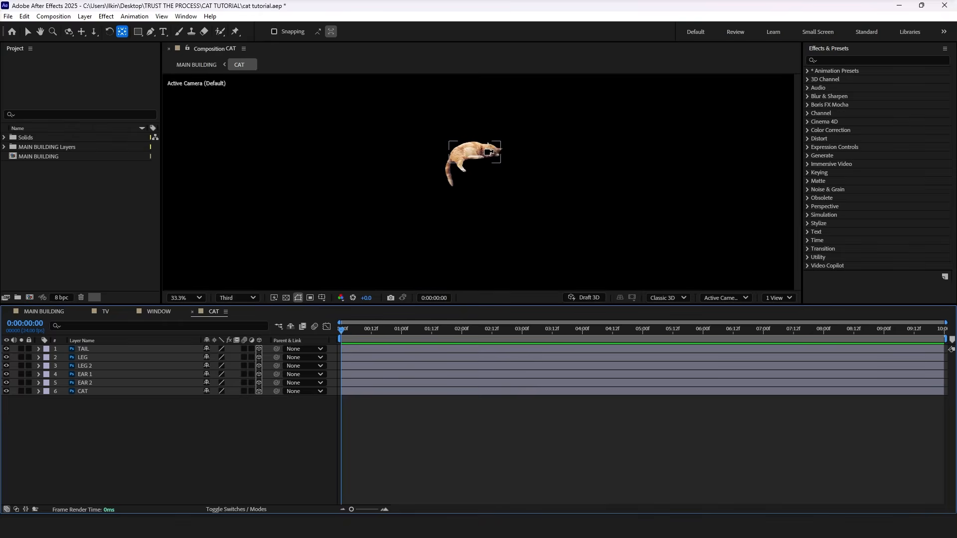
Step: Set the CAT composition's preview resolution to Full and turn off the 3D switch on all its layers
scroll(488, 152, "up", 2)
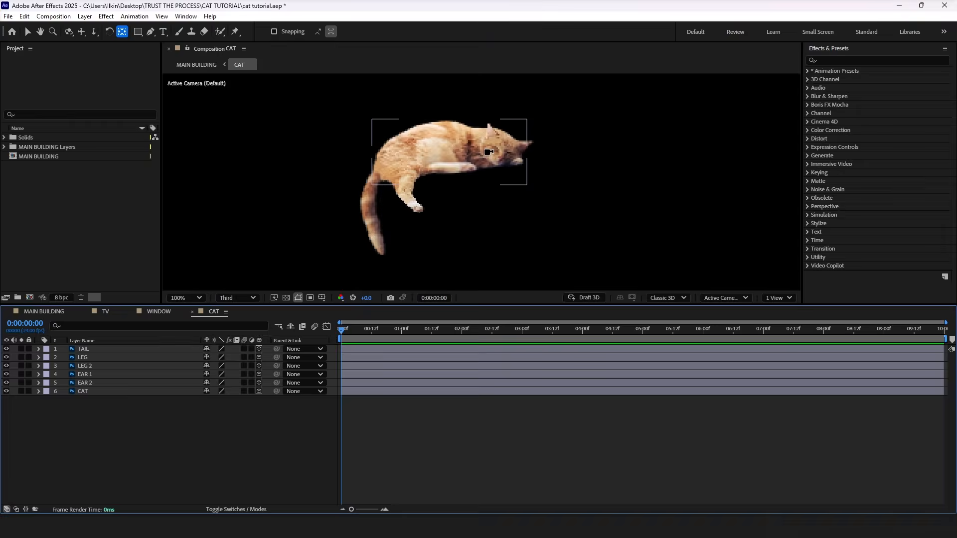
scroll(488, 152, "down", 1)
left_click(237, 298)
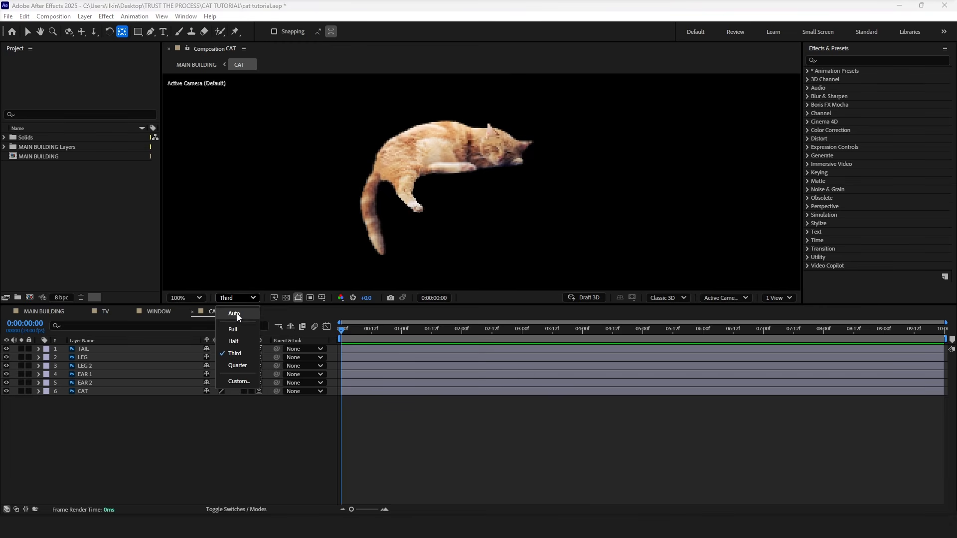
left_click(240, 329)
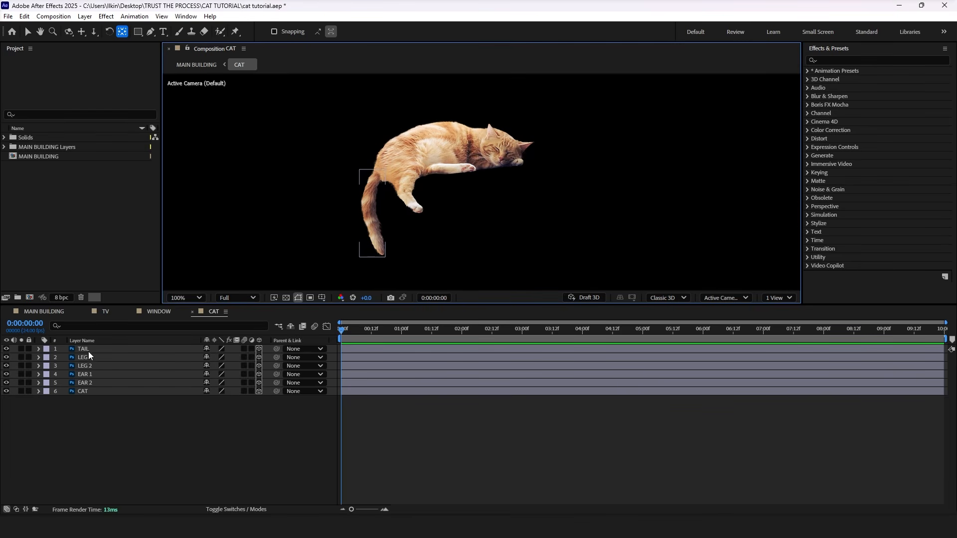
left_click_drag(258, 349, 262, 393)
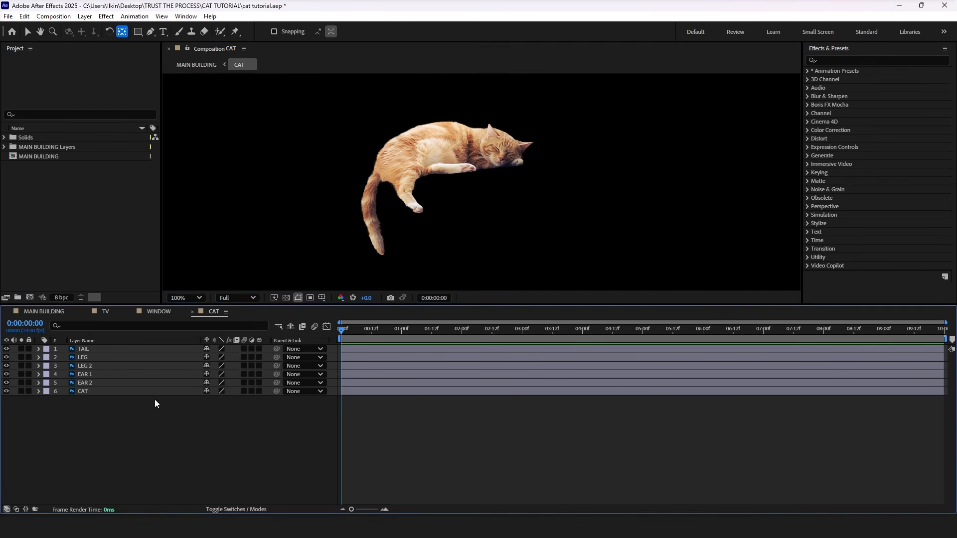
left_click(105, 392)
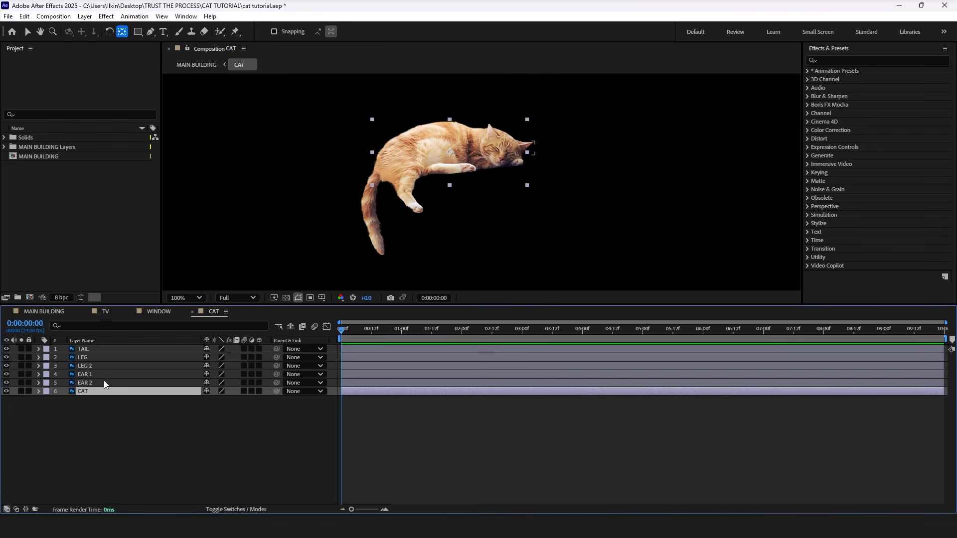
Step: Place puppet pins at the base, middle and tip of the cat's tail on the TAIL layer
left_click(84, 349)
key("ctrl+p")
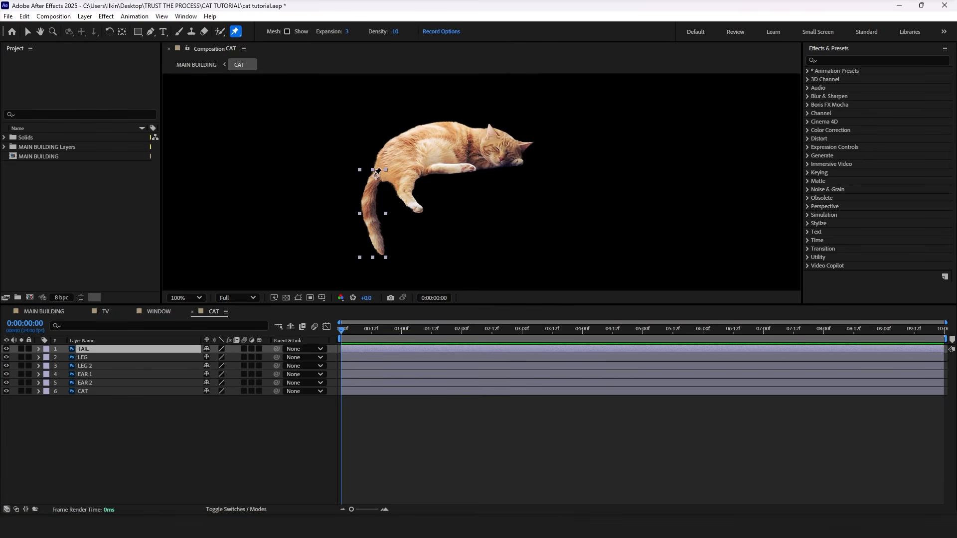
left_click(375, 176)
left_click(369, 212)
left_click(383, 254)
Step: Try bending the tail with its middle and tip pins and undo the deformation
left_click_drag(370, 211, 378, 209)
mouse_move(383, 255)
left_mouse_down()
mouse_move(371, 253)
mouse_move(388, 248)
mouse_move(359, 242)
mouse_move(387, 240)
left_mouse_up()
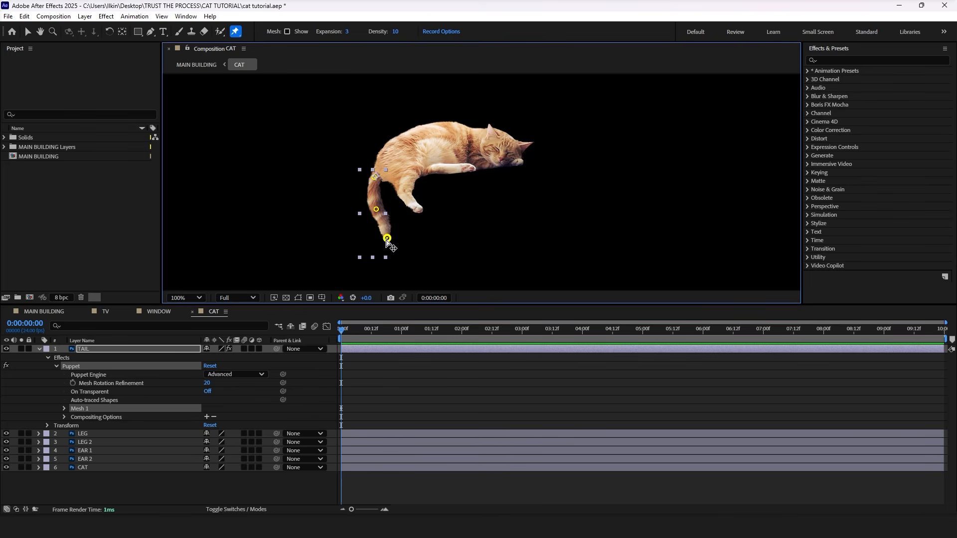
key("ctrl+z")
key("ctrl+z")
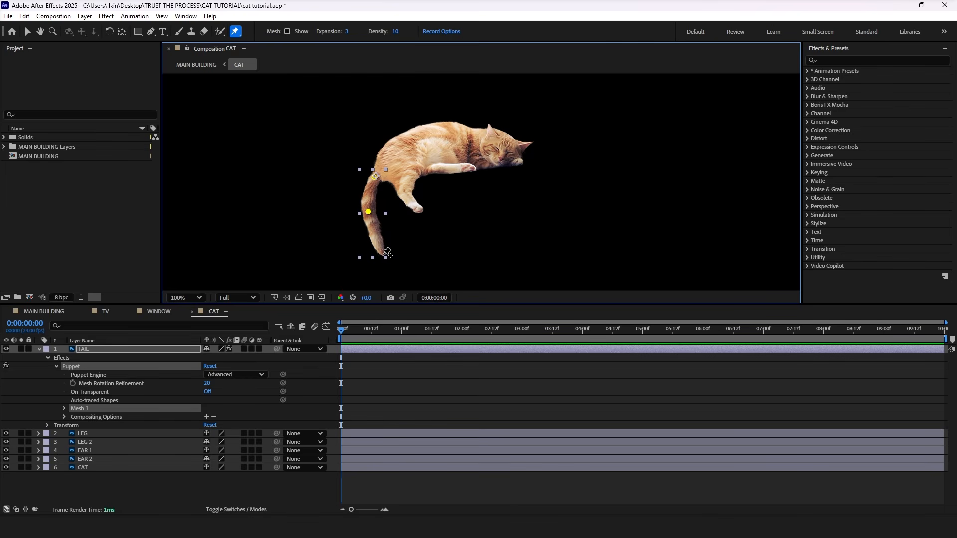
Step: Place the tail-tip puppet pin again and reveal the Position keyframes of all three pins under Mesh 1
left_click(383, 255)
left_click(63, 409)
left_click(74, 433)
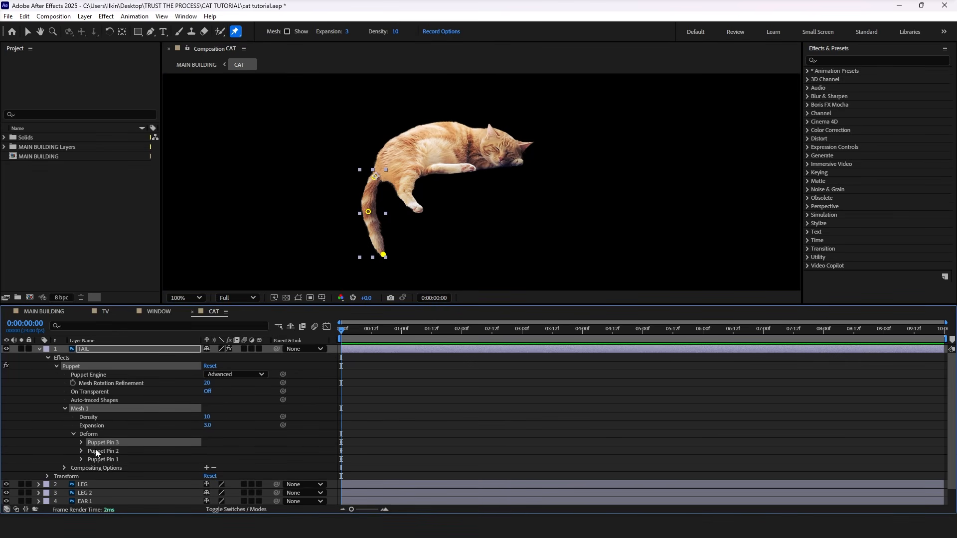
left_click(80, 442)
left_click(81, 467)
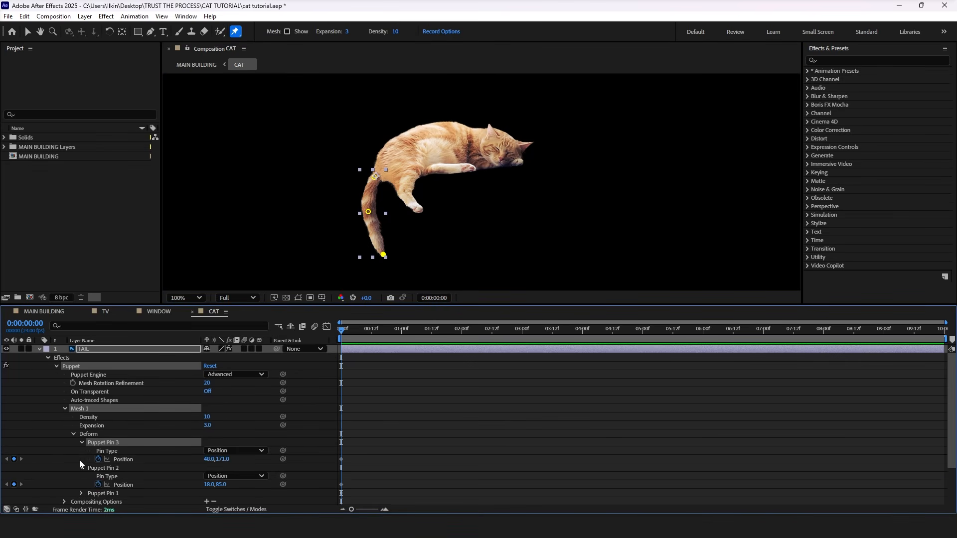
left_click(81, 493)
scroll(364, 486, "down", 3)
left_click_drag(349, 466, 333, 401)
Step: At 0:12, bend the tail by moving the middle pin to about 28, 85 and the tip pin to about 12, 165
left_click_drag(354, 329, 372, 330)
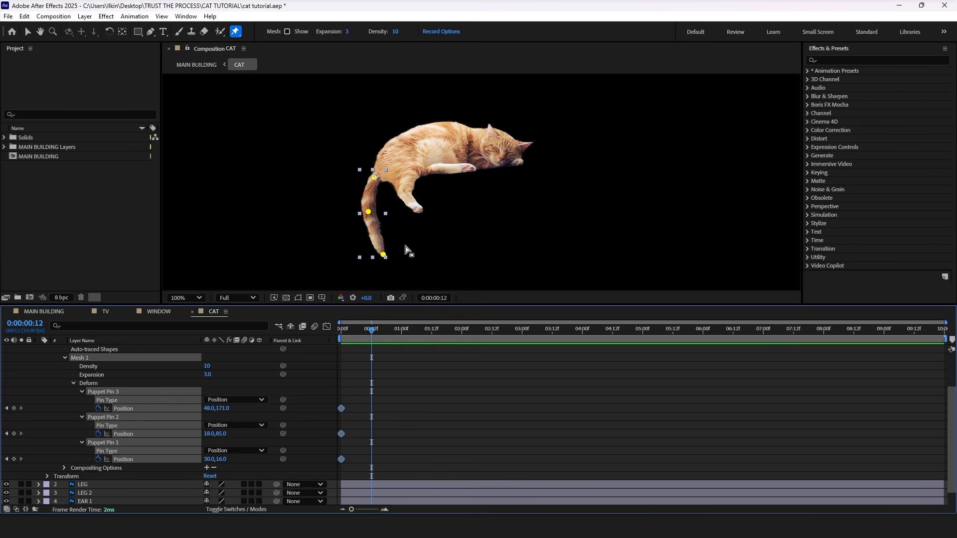
left_click_drag(369, 212, 375, 213)
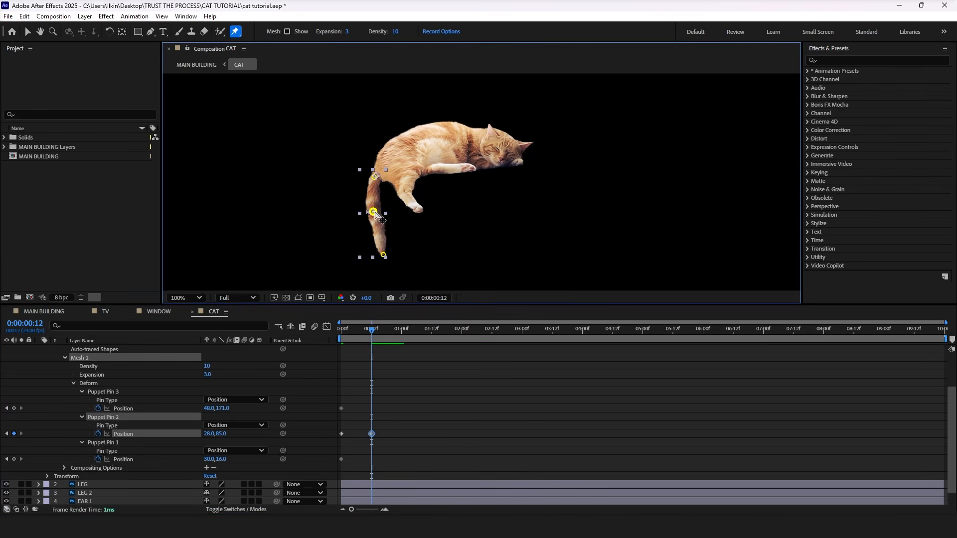
left_click_drag(383, 256, 372, 255)
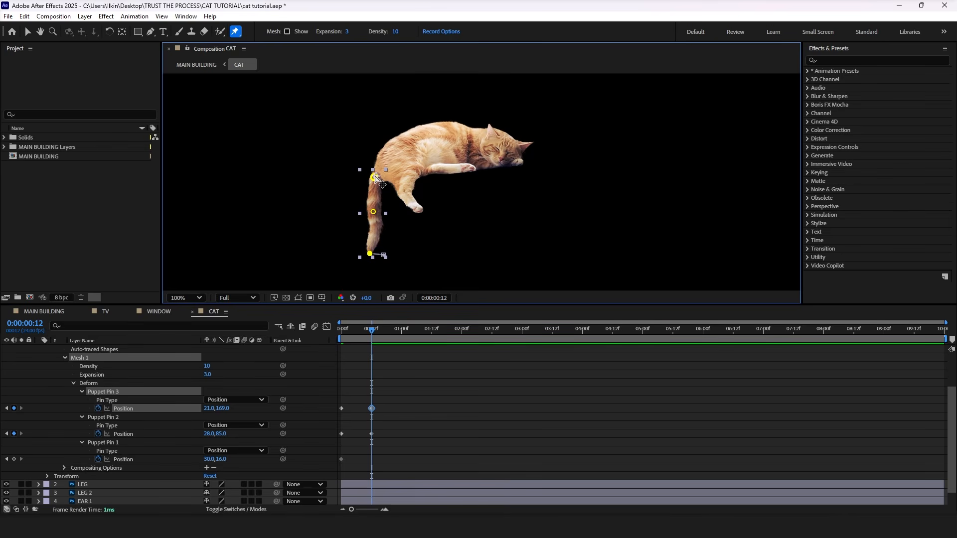
left_click_drag(377, 179, 383, 179)
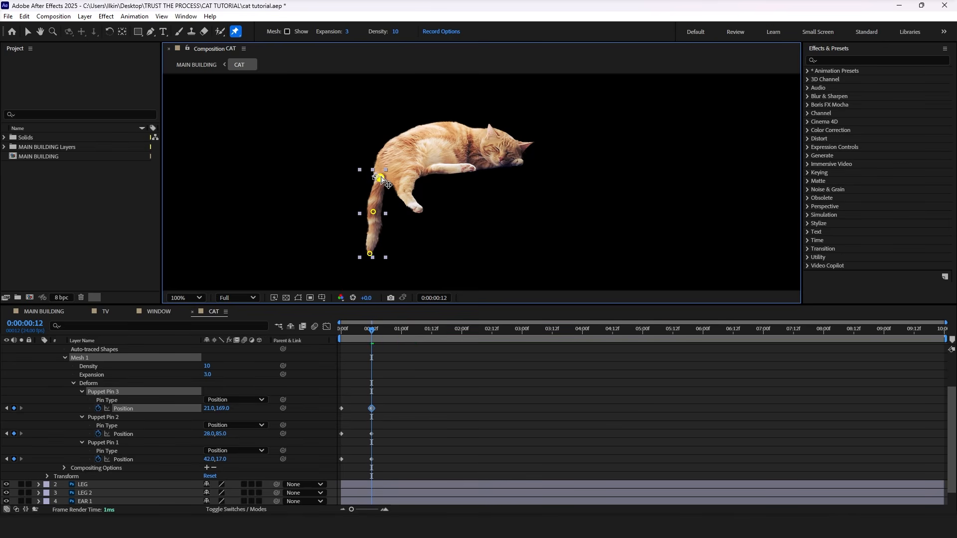
key("ctrl+z")
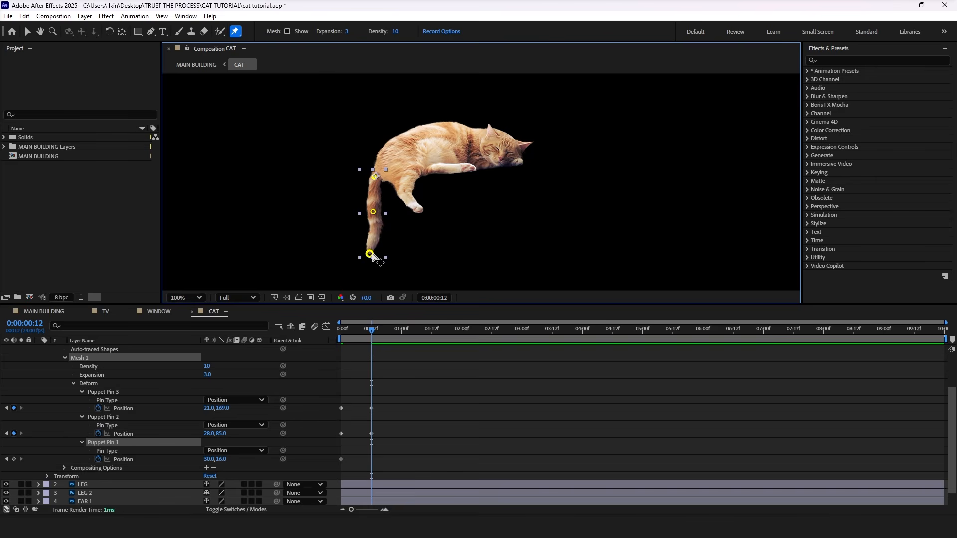
left_click_drag(370, 255, 366, 253)
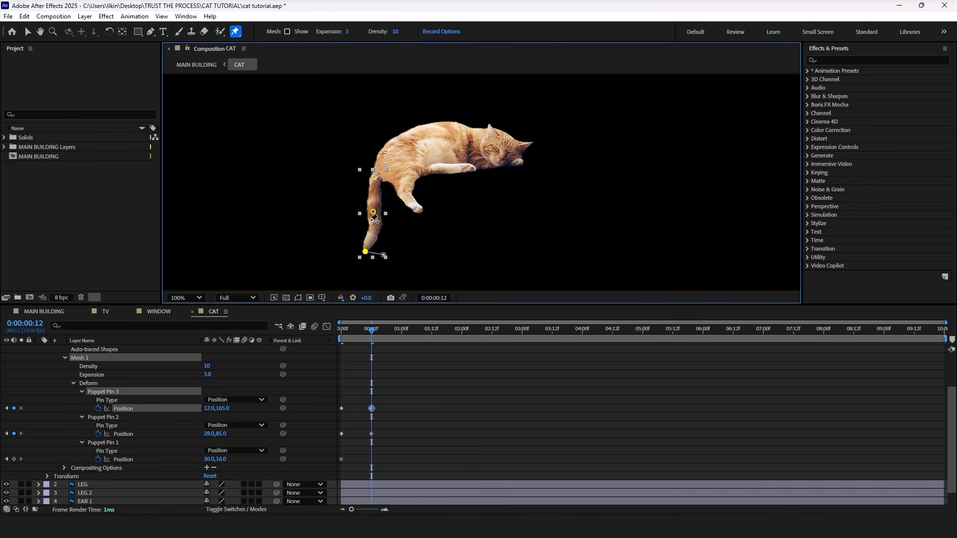
Step: Copy the first Position keyframes of the middle and tip pins and paste them at 1:01
left_click_drag(349, 328, 384, 333)
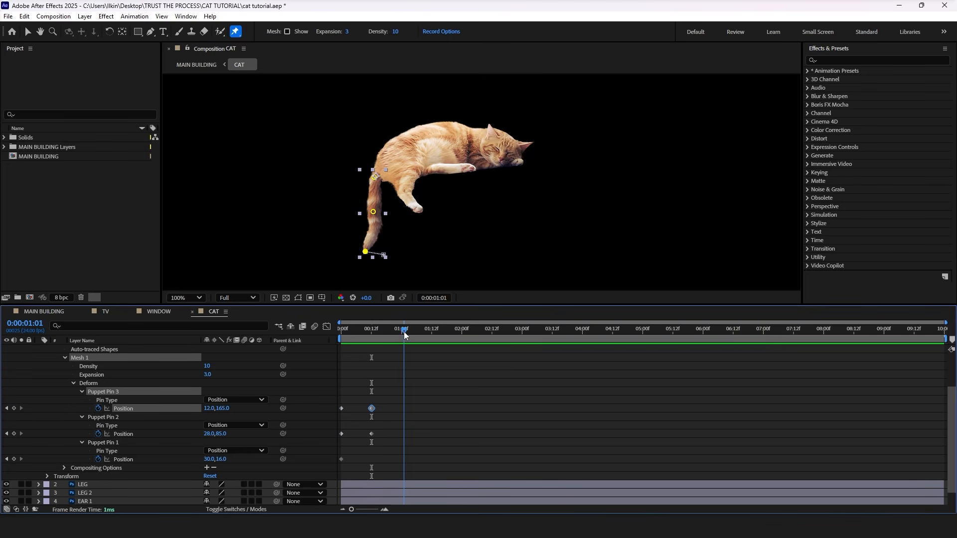
left_click_drag(347, 439, 339, 395)
key("ctrl+c")
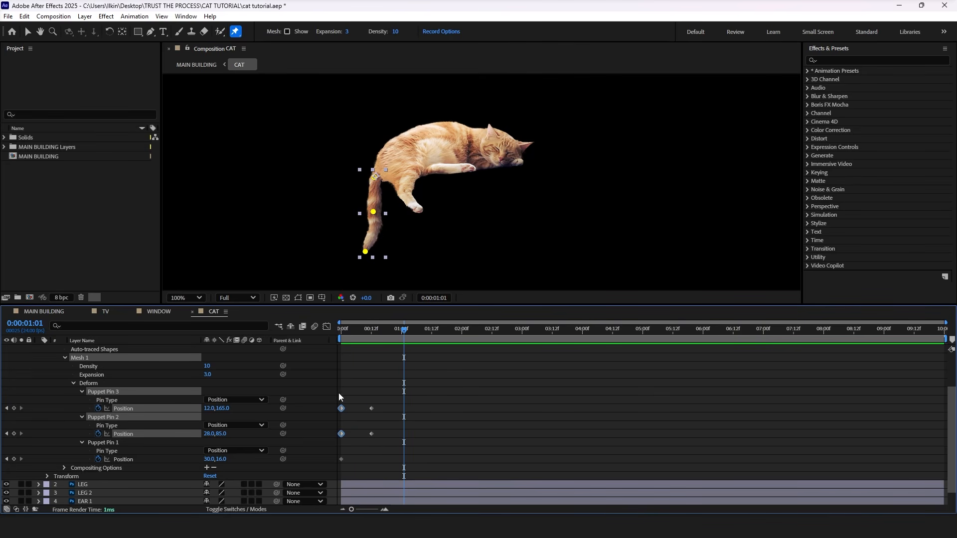
key("ctrl+v")
Step: Shift the two pins' middle keyframes to about 0:13 and apply Easy Ease to all their Position keyframes
left_click_drag(383, 438, 375, 406)
left_click_drag(432, 444, 321, 384)
key("F9")
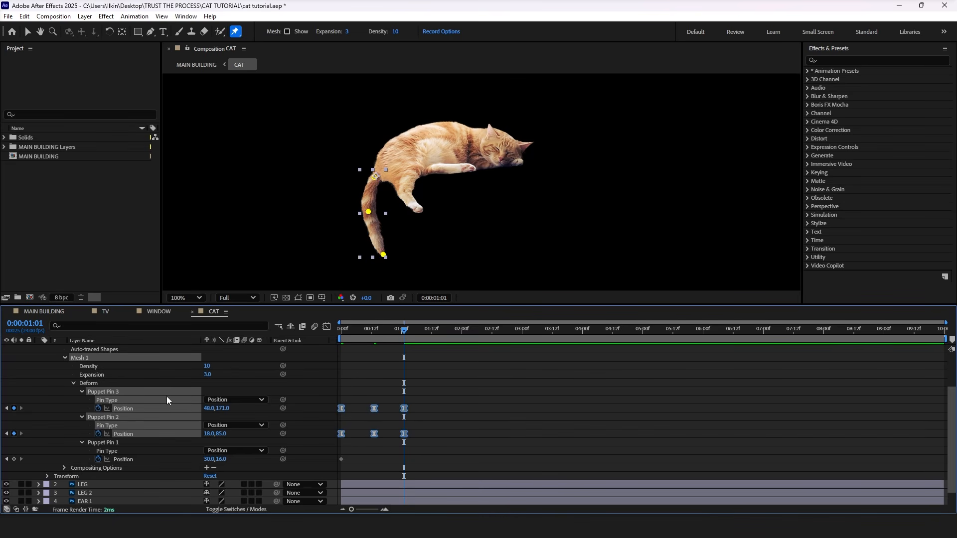
Step: Loop the tail-tip pin's Position animation with a loopOut() expression
left_click(99, 408, "alt")
type("loopOut()")
key("Down")
key("Down")
key("Return")
Step: Loop the middle tail pin's Position animation with a loopOut() expression and preview the tail from the start
left_click(4, 425)
left_click(99, 455, "alt")
key("ctrl+z")
left_click(109, 447)
left_click(99, 454, "alt")
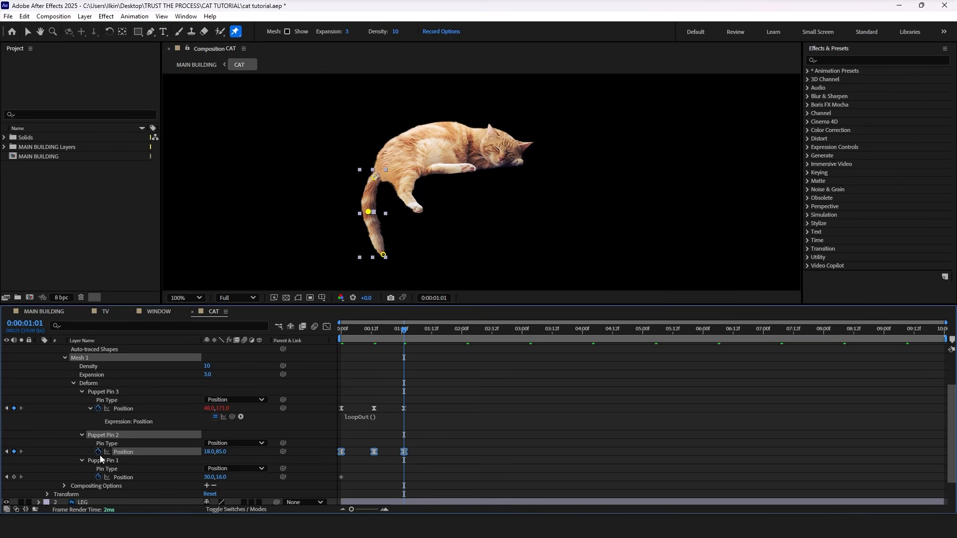
left_click(100, 455, "alt")
type("loop")
key("Down")
key("Down")
key("Return")
left_click_drag(355, 330, 331, 334)
key("space")
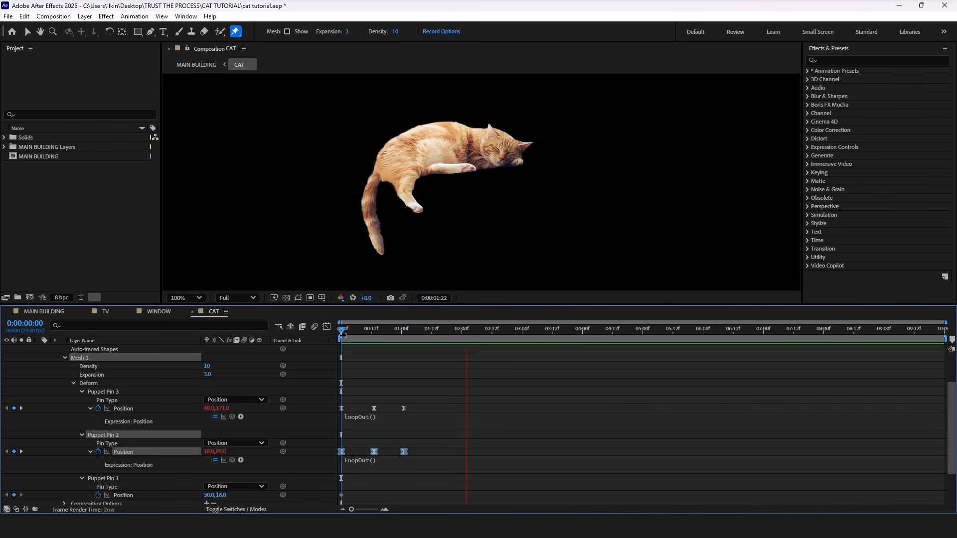
Step: Stretch the middle and tip pins' Position keyframes so the last pair falls at about 2:02, and preview the slower tail motion
key("space")
left_click_drag(432, 455, 329, 397)
left_click_drag(403, 406, 466, 411)
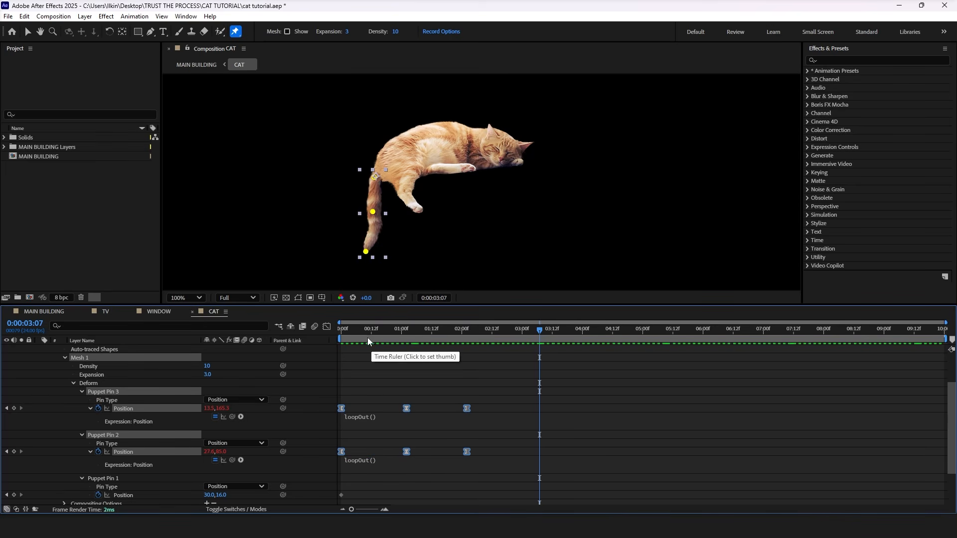
key("Home")
key("space")
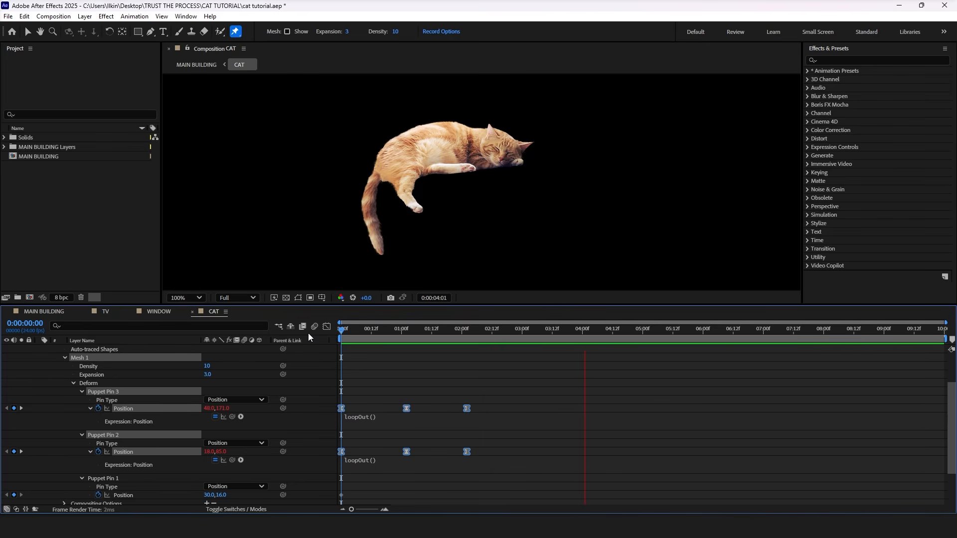
key("space")
Step: Shift the tail pins' last keyframes to about 2:23 and, at 2:02, bend the middle and tip pins to about 8, 79 and 17, 162
left_click(493, 418)
left_click(467, 384)
left_click_drag(463, 331, 468, 333)
left_click(474, 460)
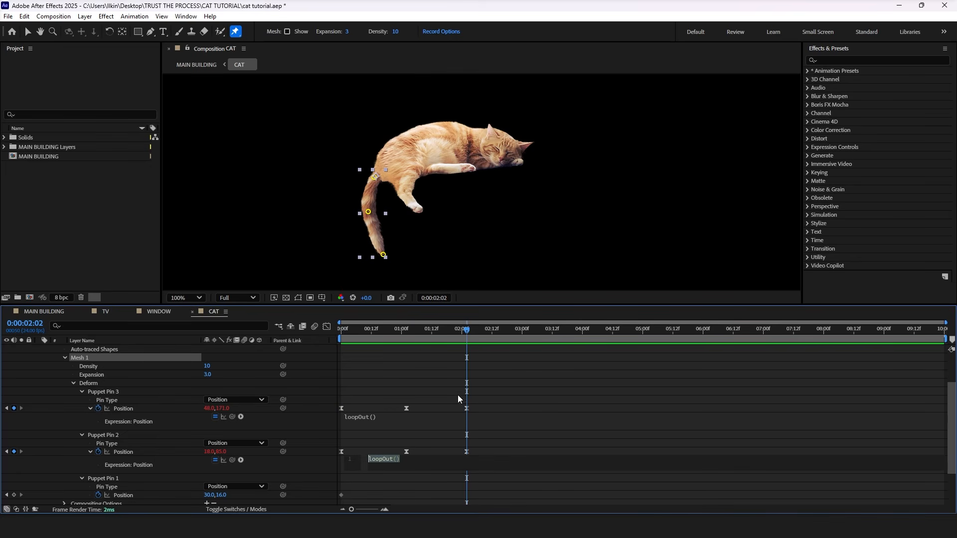
left_click(477, 438)
left_click_drag(480, 450, 520, 417)
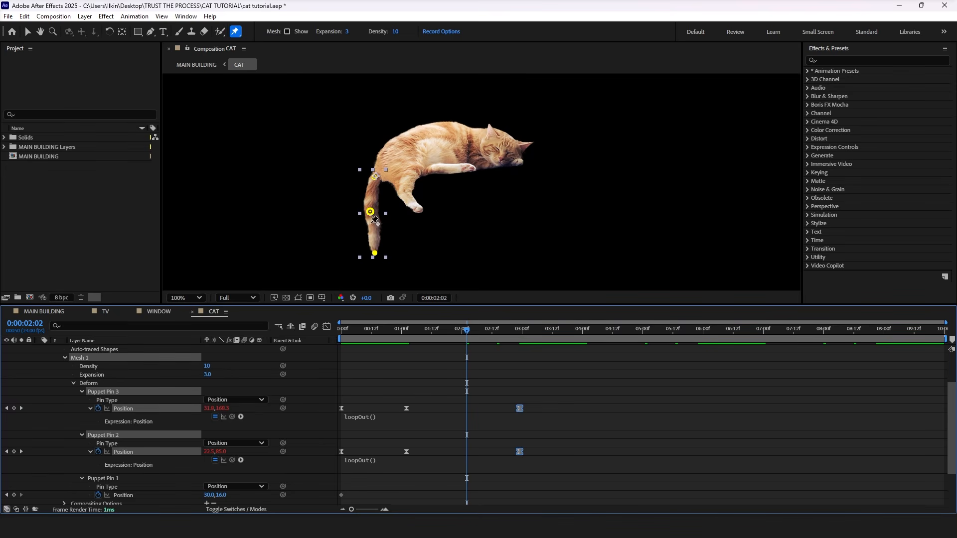
left_click_drag(377, 260, 372, 258)
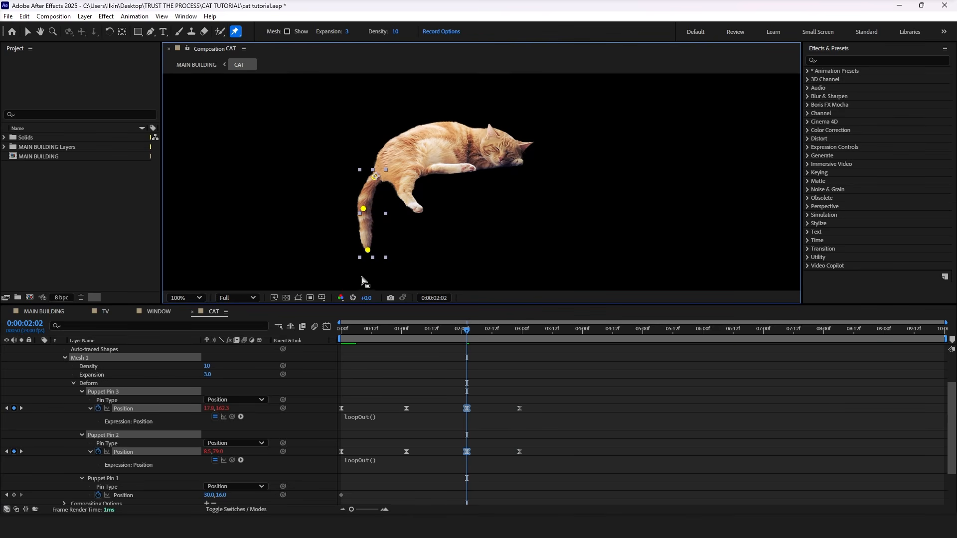
left_click_drag(358, 328, 324, 330)
key("space")
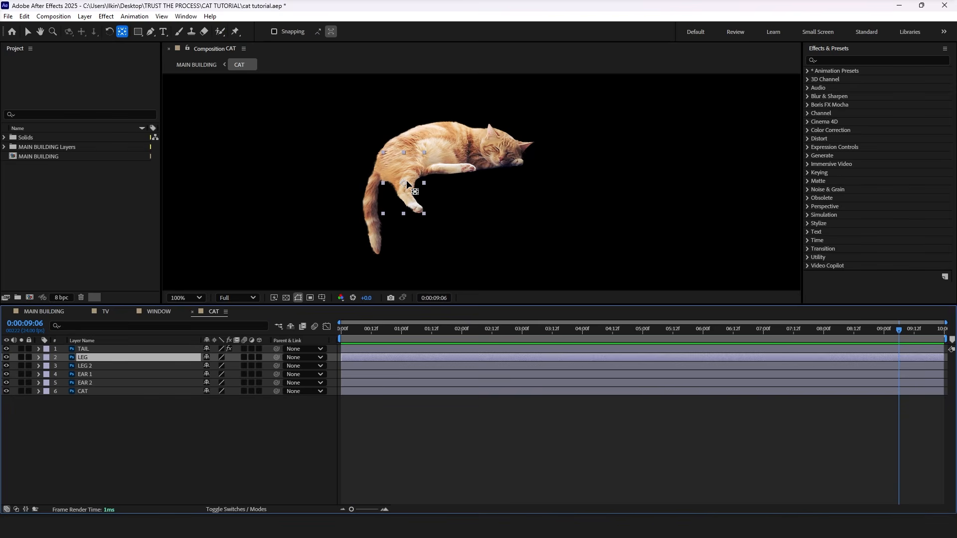
Step: Move the LEG layer's anchor point to the top of the leg and keyframe its Rotation from 0° at 0:12 to 4° at 0:16
left_click_drag(401, 183, 398, 165)
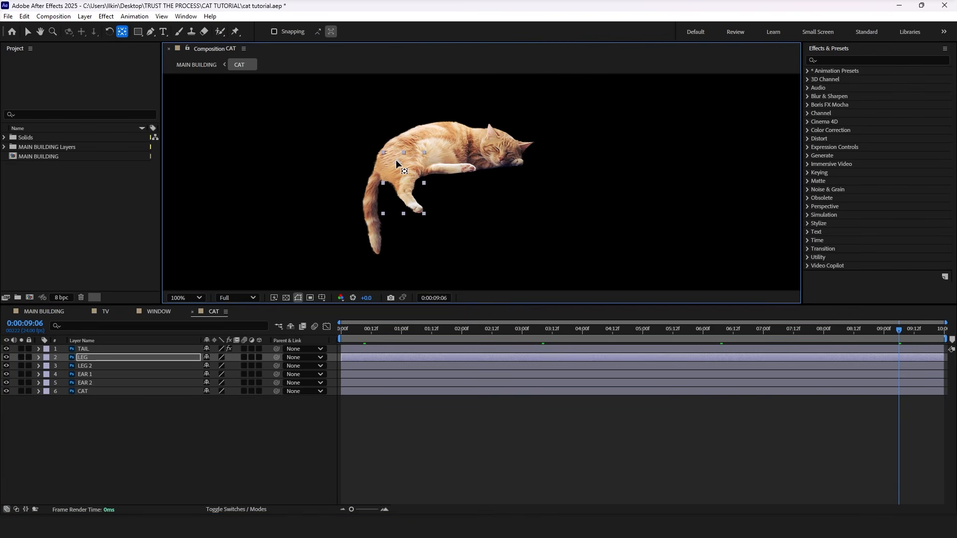
left_click(100, 359)
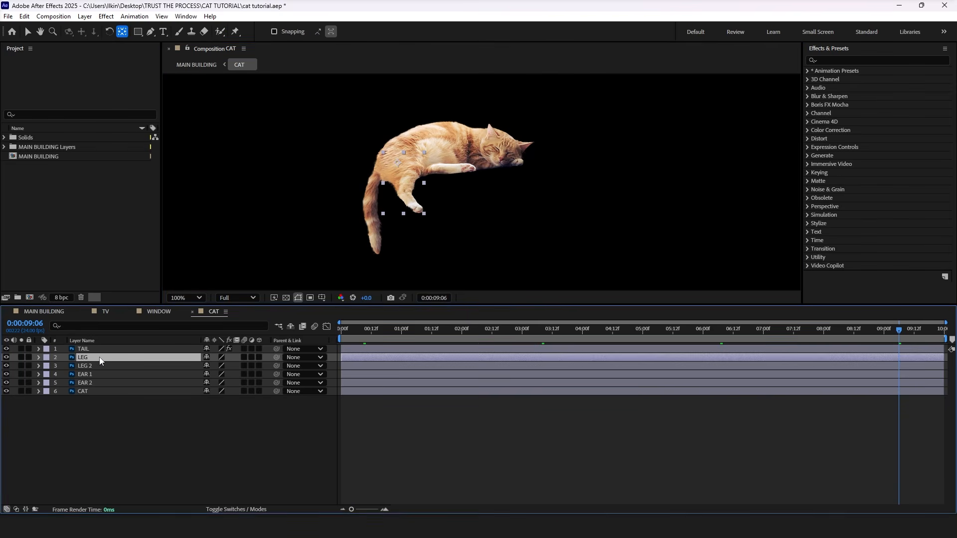
key("r")
key("Home")
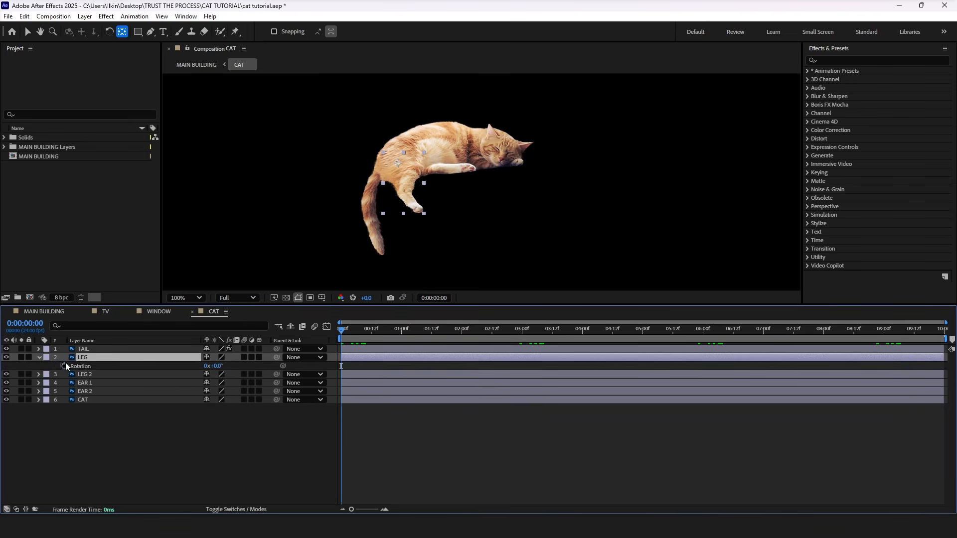
left_click(64, 366)
key("space")
left_click_drag(343, 368, 374, 367)
left_click(382, 331)
left_click_drag(218, 370, 222, 369)
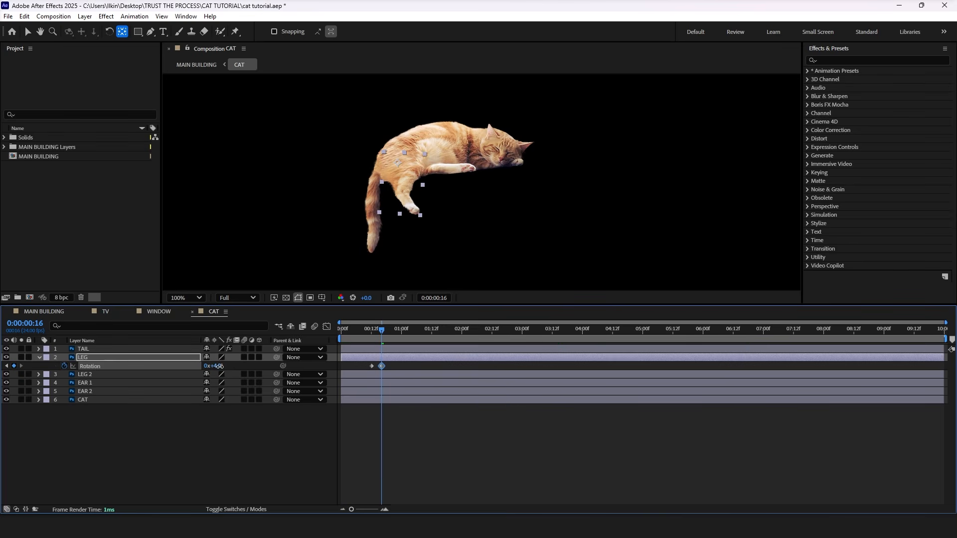
Step: Paste LEG's first Rotation keyframe at 0:20, apply Easy Ease to all three keyframes and preview the leg
left_click(392, 331)
left_click(373, 366)
key("ctrl+c")
key("ctrl+v")
left_click_drag(403, 371, 367, 362)
right_click(384, 366)
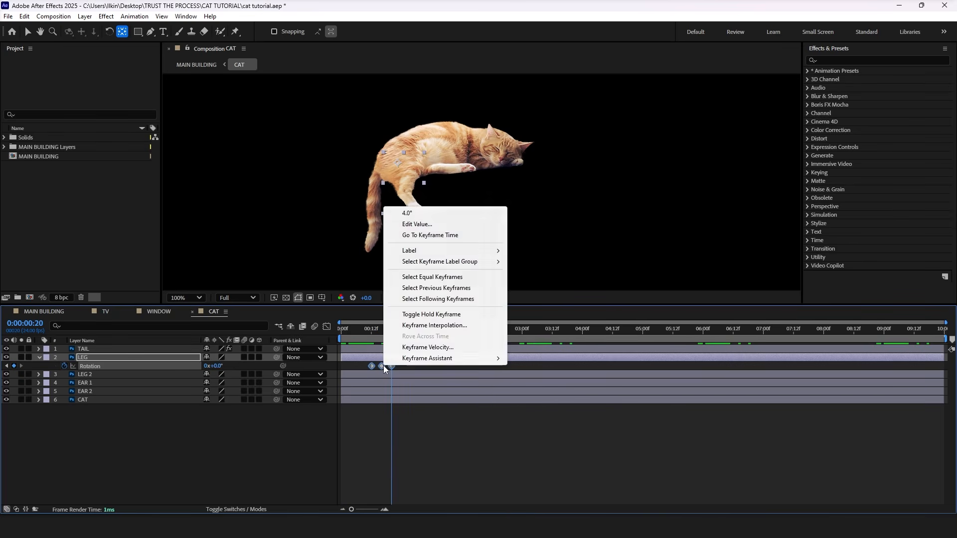
left_click(392, 315)
key("space")
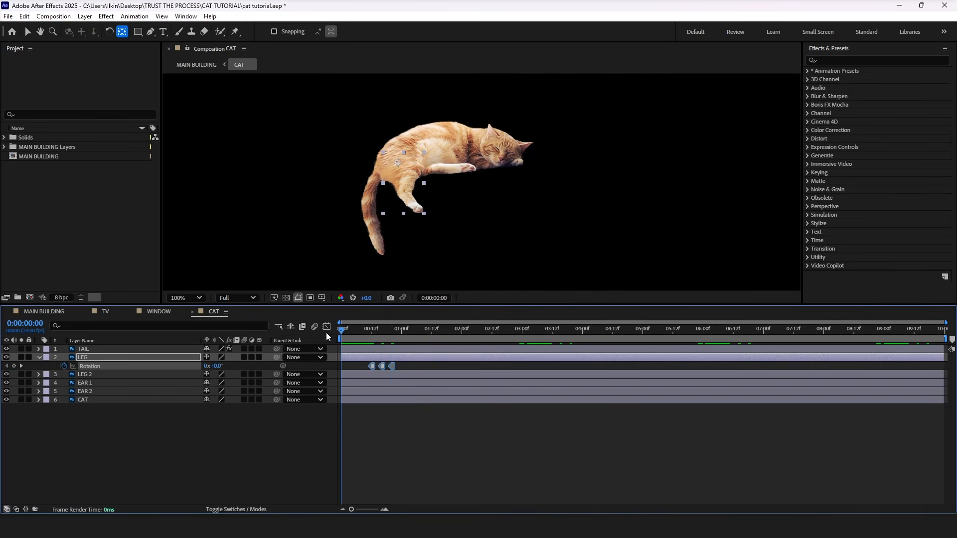
key("space")
Step: Compress the LEG Rotation keyframes so the last one falls at about 0:16, and preview the faster leg twitch
left_click_drag(391, 366, 382, 366)
left_click(363, 330)
key("space")
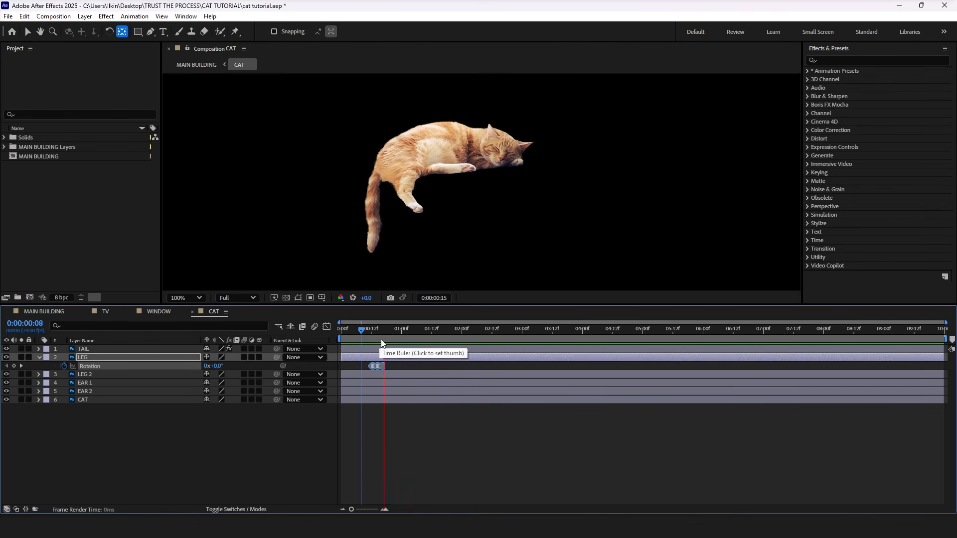
key("space")
left_click_drag(369, 332, 318, 344)
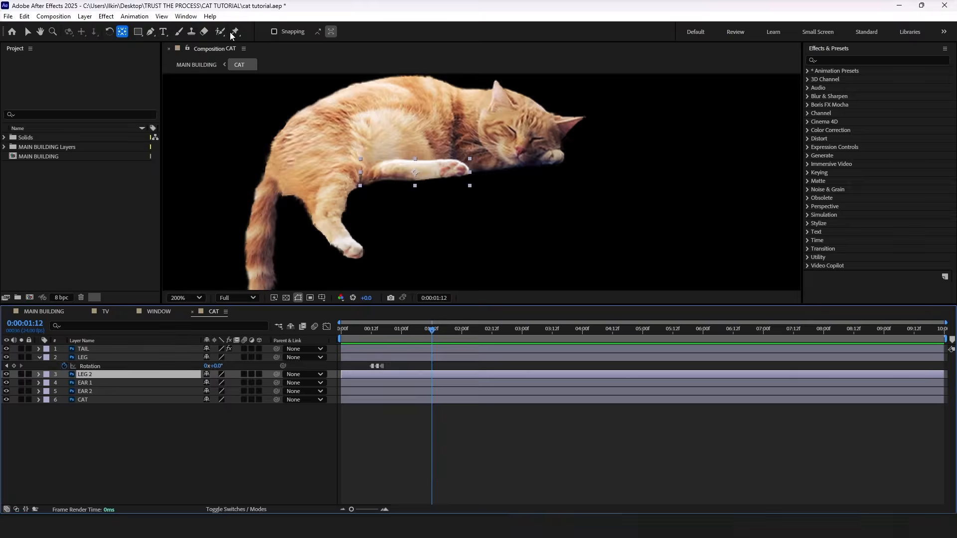
Step: At 1:12, place three puppet pins along the LEG 2 layer, at its base, before the paw and on the paw
key("ctrl+p")
left_click(373, 175)
left_click(438, 170)
left_click(458, 171)
left_click_drag(457, 171, 464, 169)
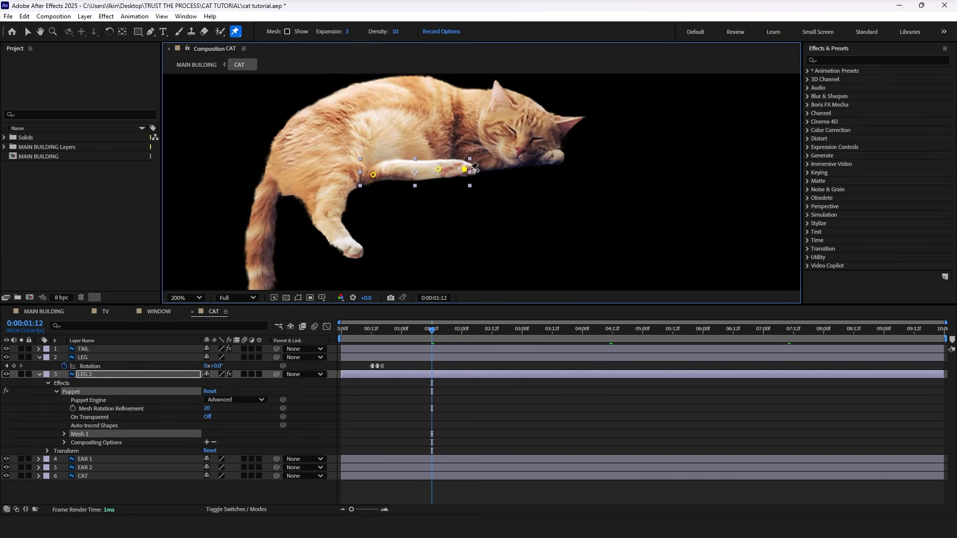
Step: Pull LEG 2's paw pin in to 91, 11 at 1:15 and paste its starting Position keyframe at about 1:18
left_click(64, 434)
left_click(81, 468)
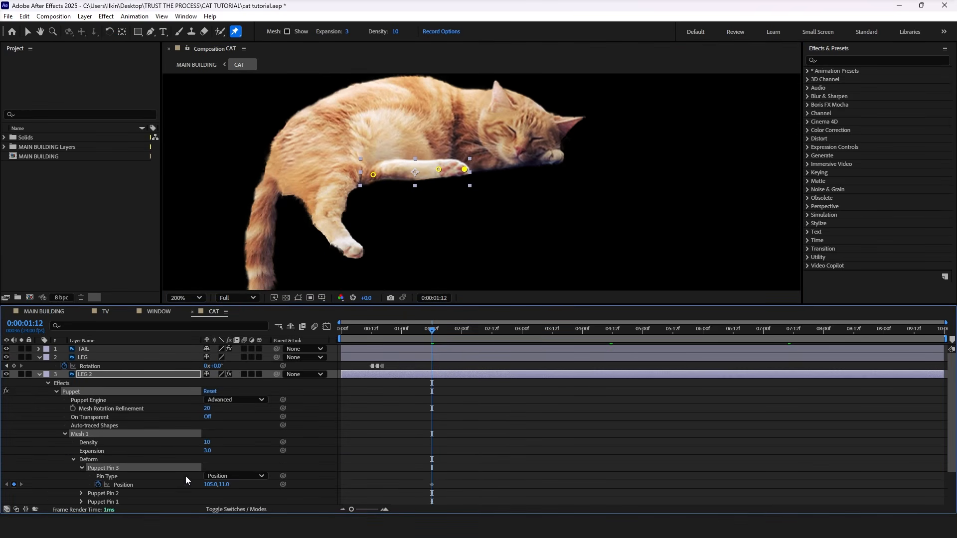
left_click_drag(428, 335, 439, 333)
left_click_drag(464, 173, 450, 173)
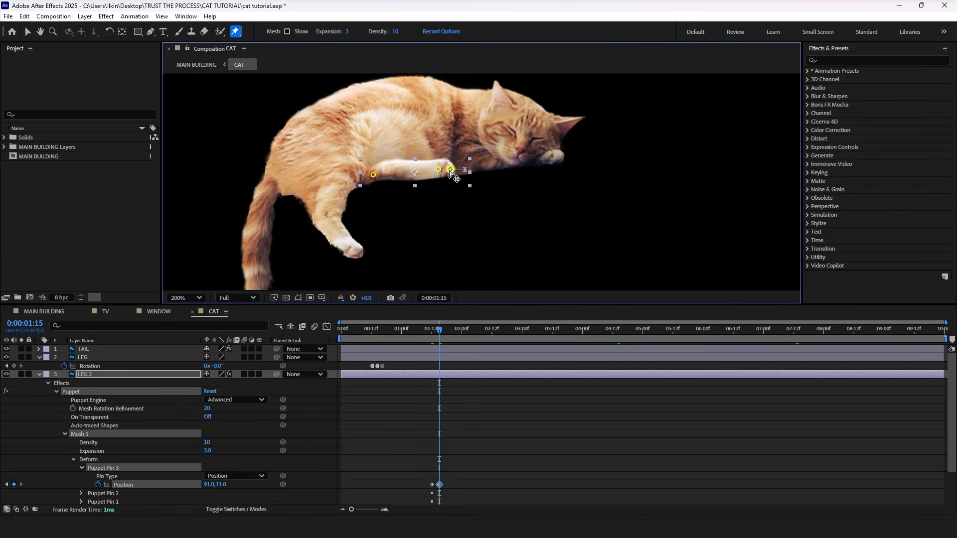
left_click(431, 485)
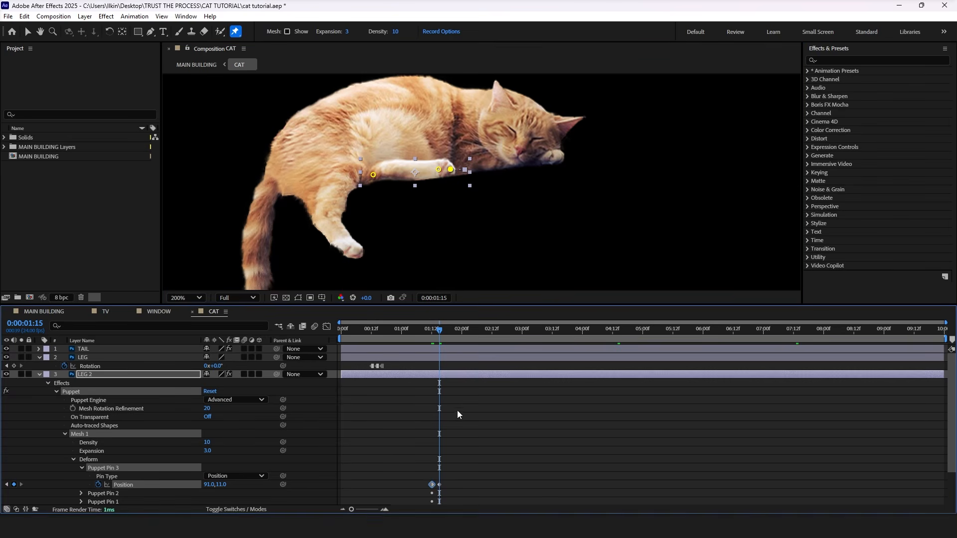
left_click_drag(440, 333, 448, 331)
key("ctrl+v")
left_click_drag(463, 486, 420, 477)
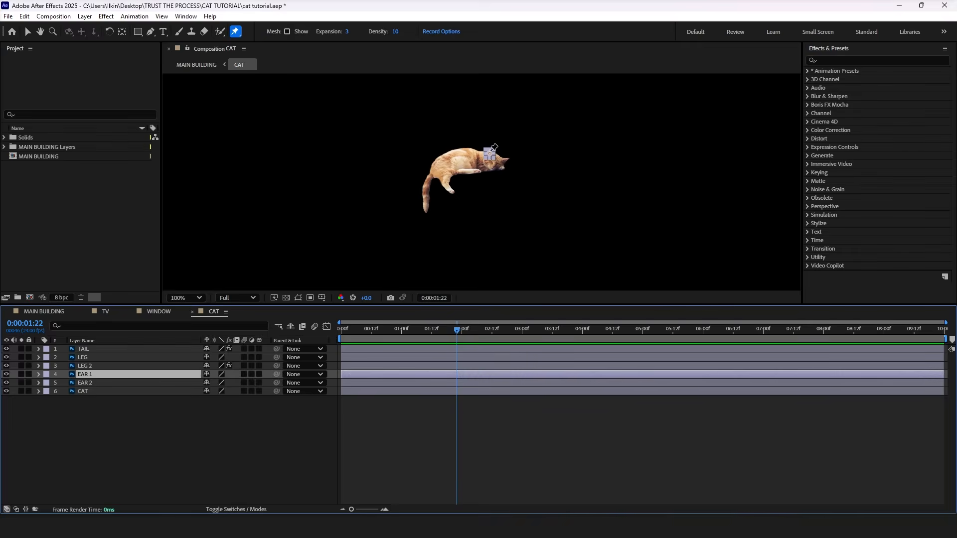
Step: Move the anchor points of the EAR 1 and EAR 2 layers to the base of each ear
scroll(494, 148, "up", 2)
key("y")
left_click(484, 166)
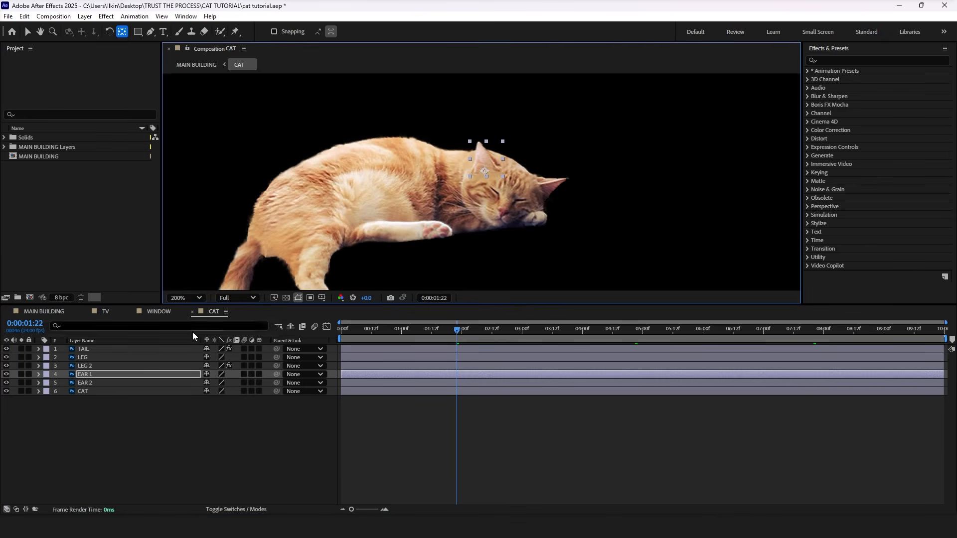
left_click(100, 381)
left_click_drag(550, 190, 539, 190)
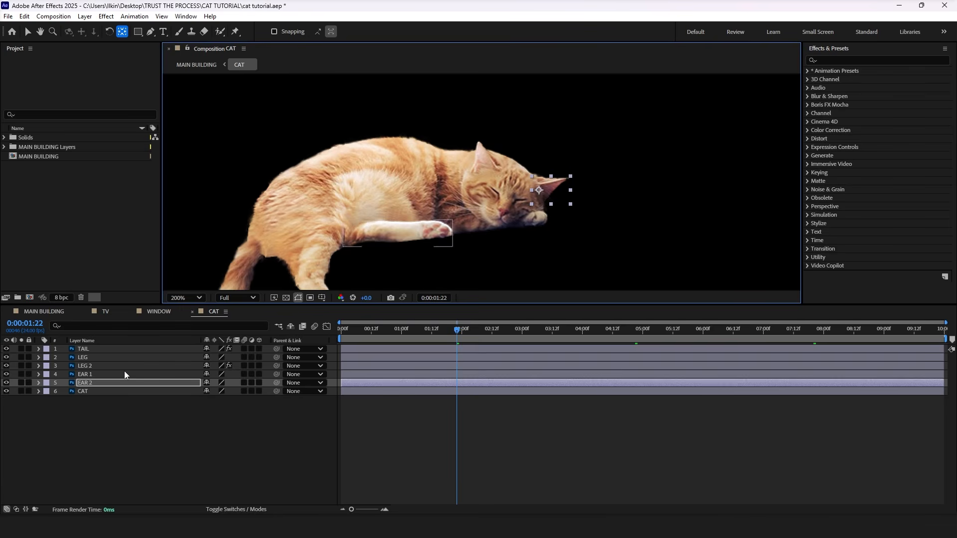
Step: Start Rotation keyframes on both EAR 1 and EAR 2 at 1:22
left_click(103, 375, "ctrl")
key("r")
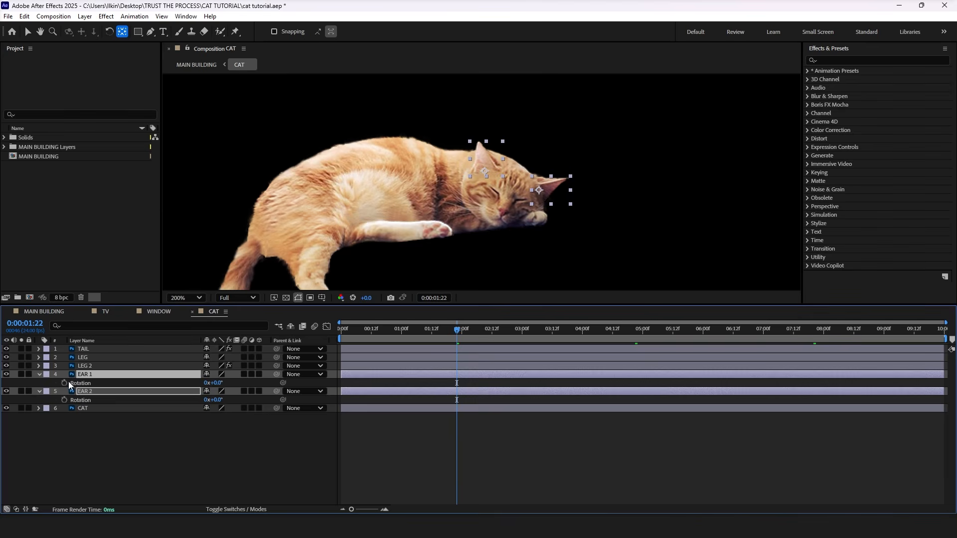
left_click(65, 382)
Step: At 2:00, set the Rotation of EAR 1 to -5° and EAR 2 to 5°
left_click_drag(459, 332, 462, 332)
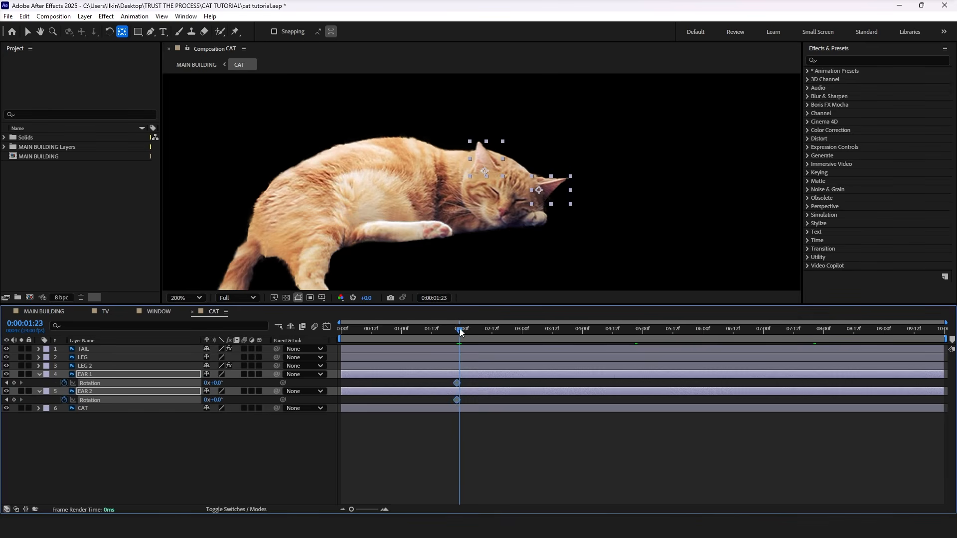
scroll(467, 372, "up", 2)
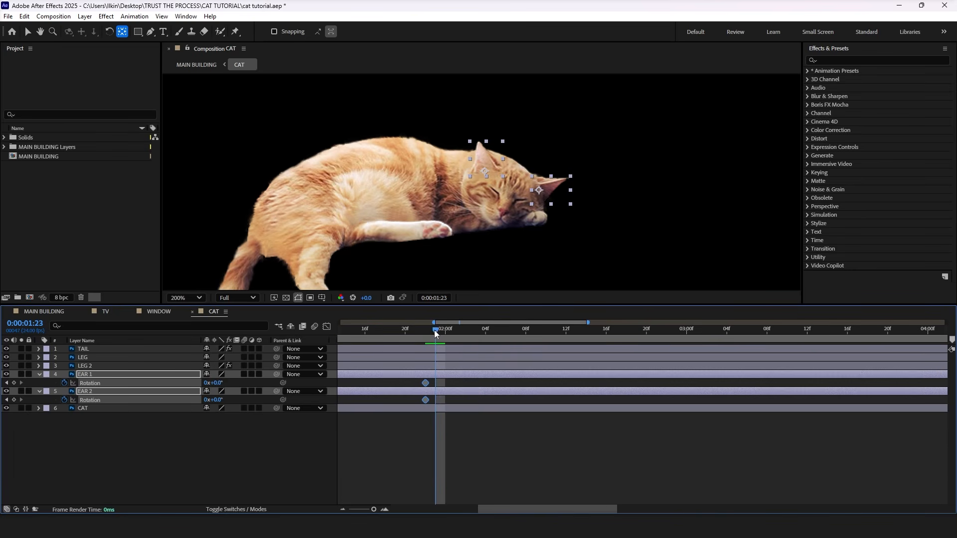
left_click_drag(439, 333, 445, 333)
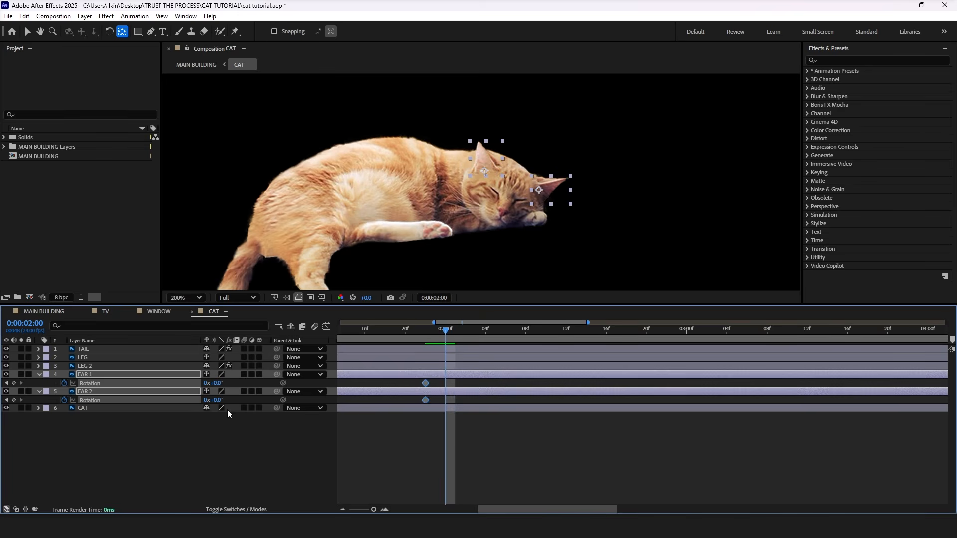
left_click(233, 433)
left_click_drag(217, 384, 214, 383)
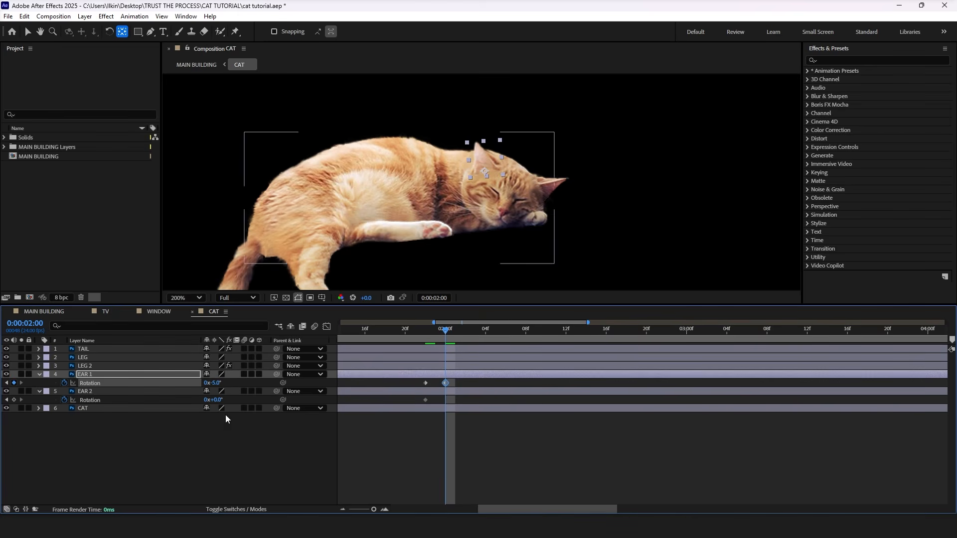
left_click(220, 400)
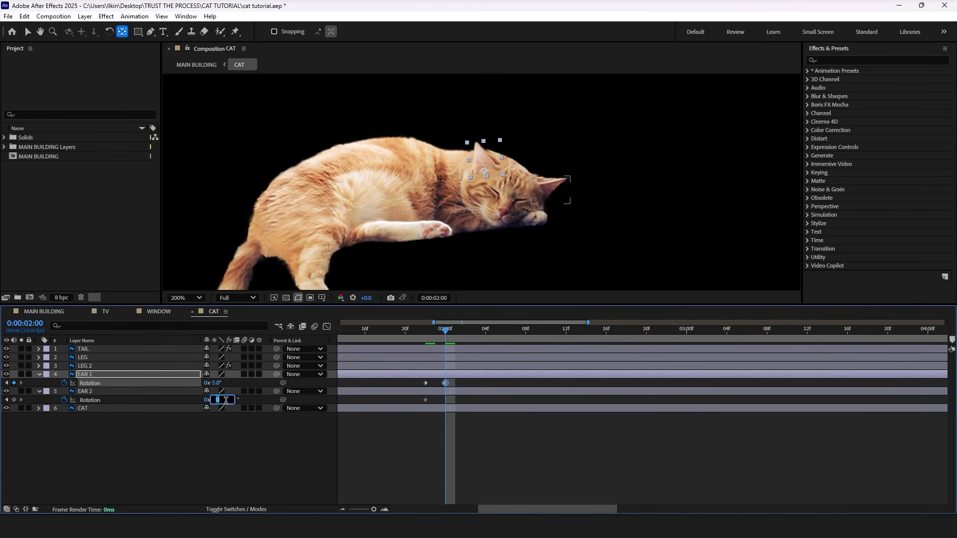
type("5")
key("Return")
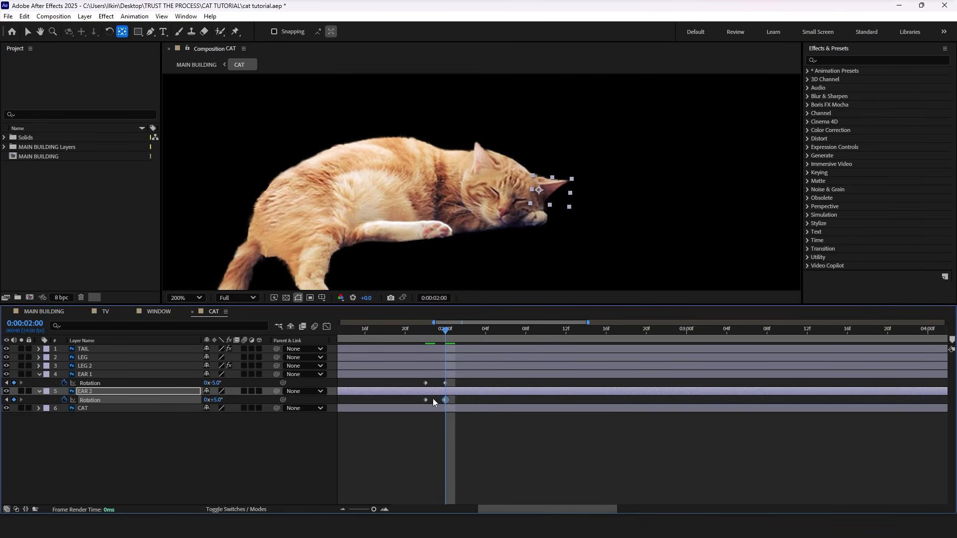
Step: Paste both ears' first Rotation keyframes at 2:02, apply Easy Ease to all ear keyframes and preview the twitch
left_click_drag(434, 403, 420, 379)
left_click(466, 330)
key("ctrl+v")
right_click(445, 383)
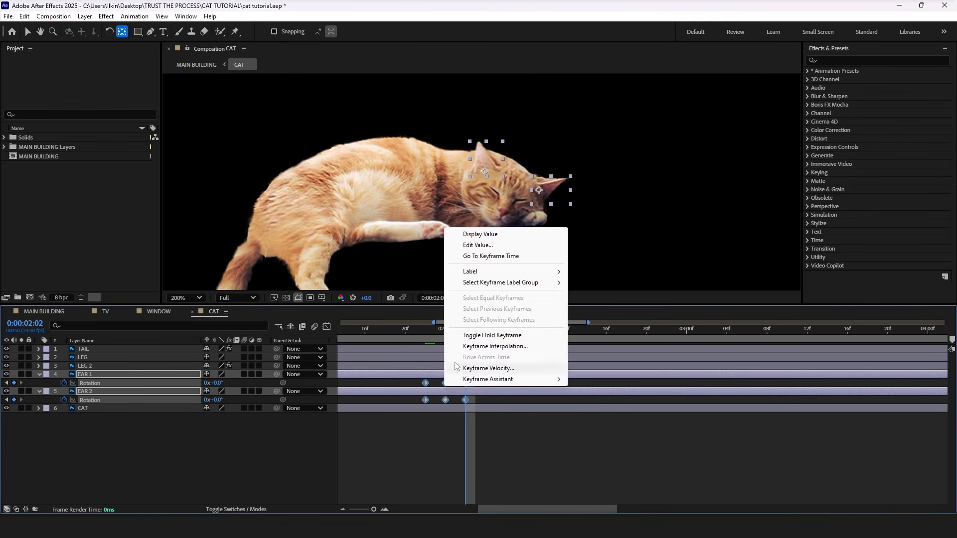
left_click(493, 335)
left_click(387, 330)
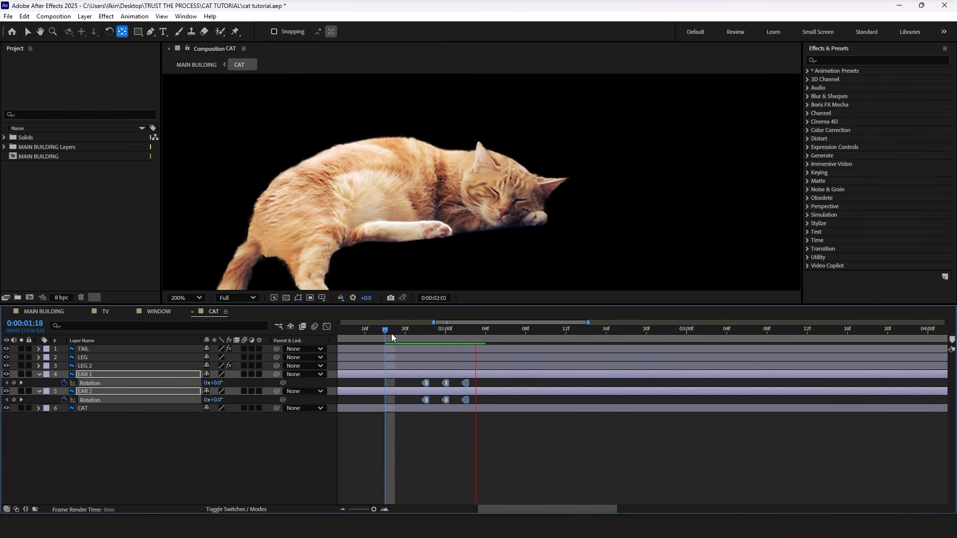
key("space")
left_click(422, 329)
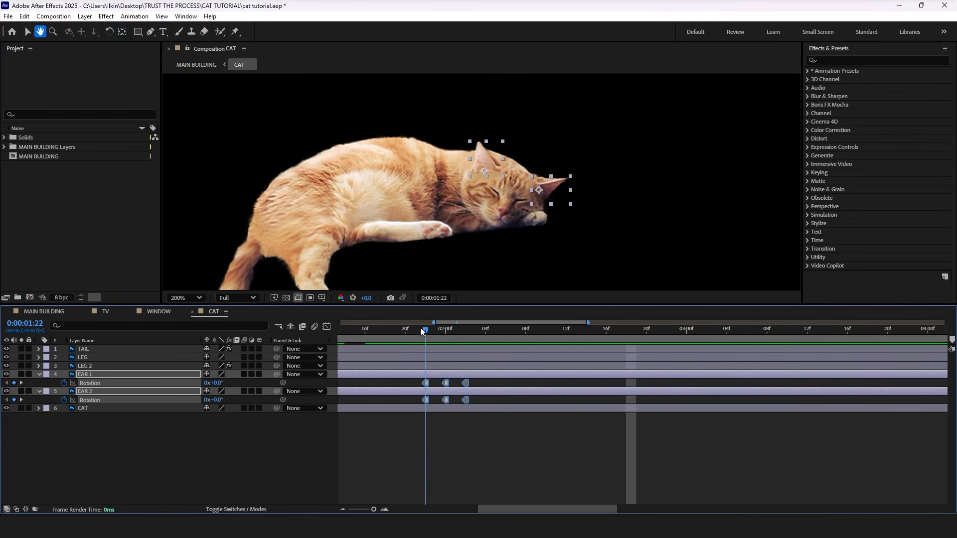
scroll(435, 376, "down", 5)
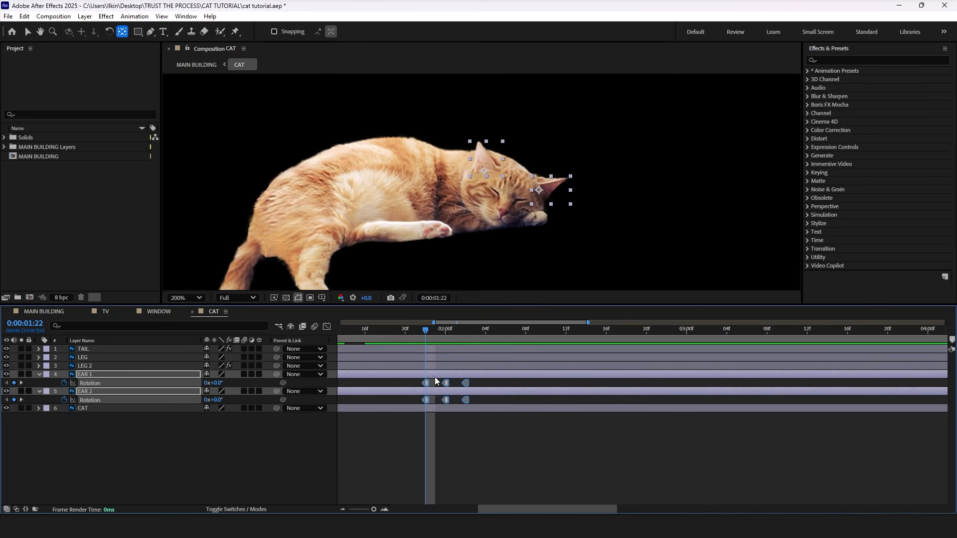
mouse_move(458, 403)
left_mouse_down()
mouse_move(427, 397)
mouse_move(448, 392)
left_mouse_up()
left_click(378, 331)
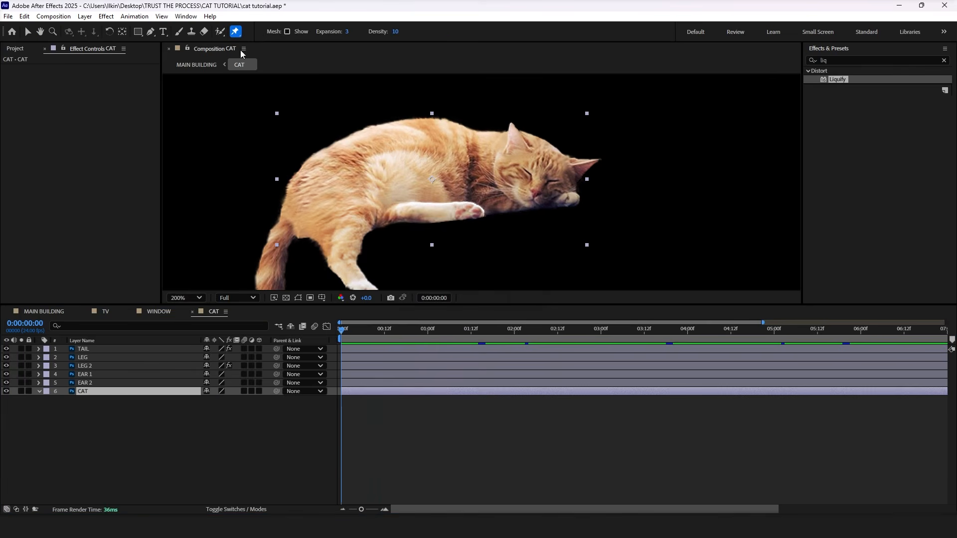
Step: Place six puppet pins on the CAT layer: belly, upper back, head, hindquarters, chest beside the paw, and neck
left_click(403, 180)
left_click(395, 127)
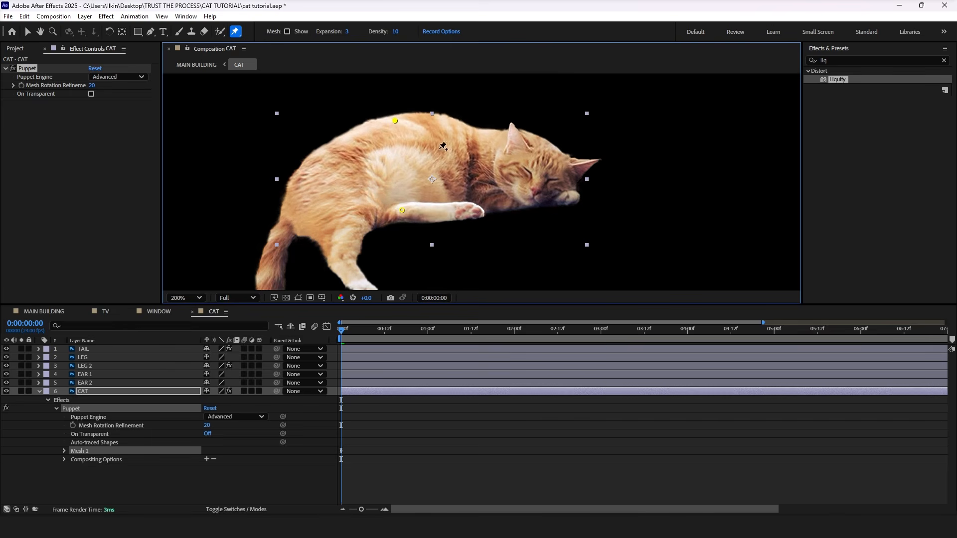
left_click(555, 164)
left_click(301, 212)
left_click_drag(394, 125, 395, 119)
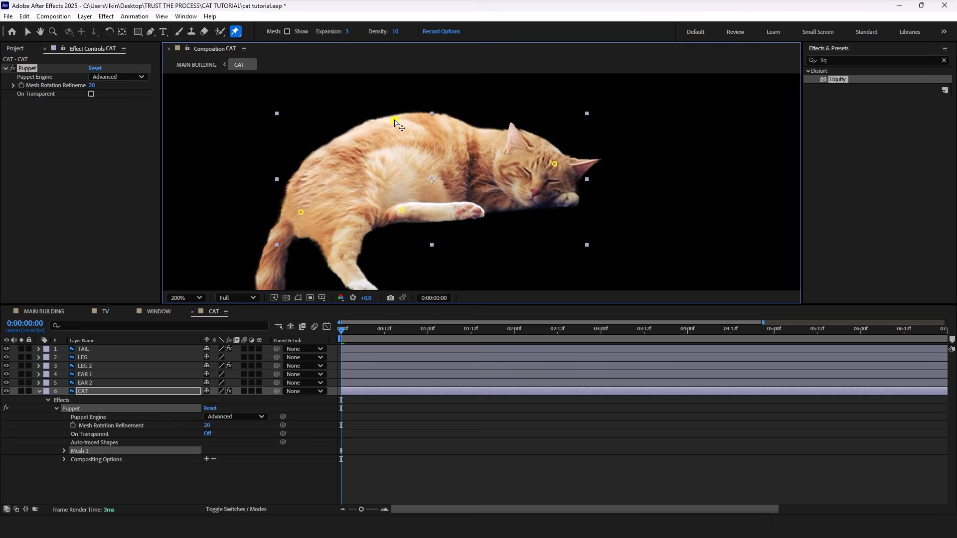
left_click(488, 209)
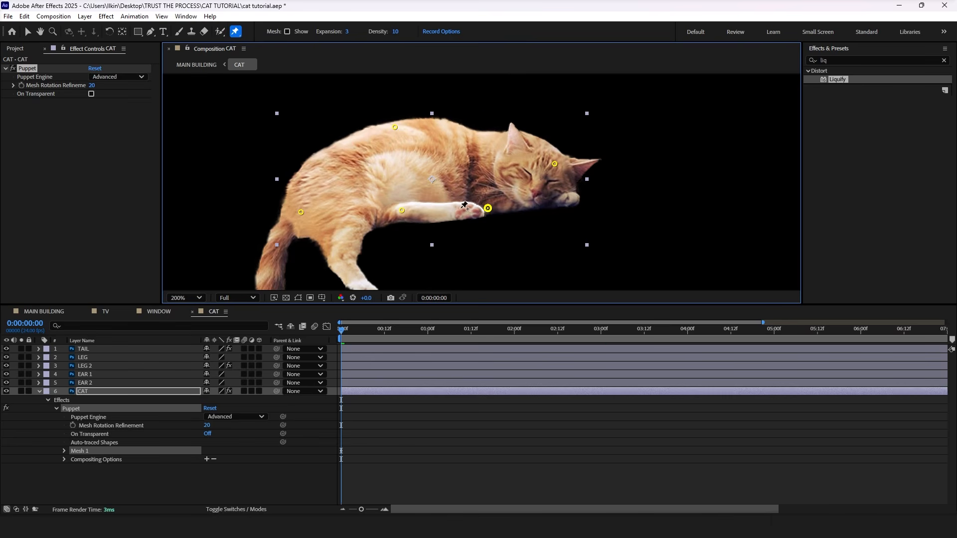
left_click_drag(396, 129, 397, 129)
left_click(484, 170)
Step: At 0:12, raise Puppet Pin 2 on the cat's upper back slightly to Position 118.5, 9.5
left_click(395, 127)
left_click(64, 451)
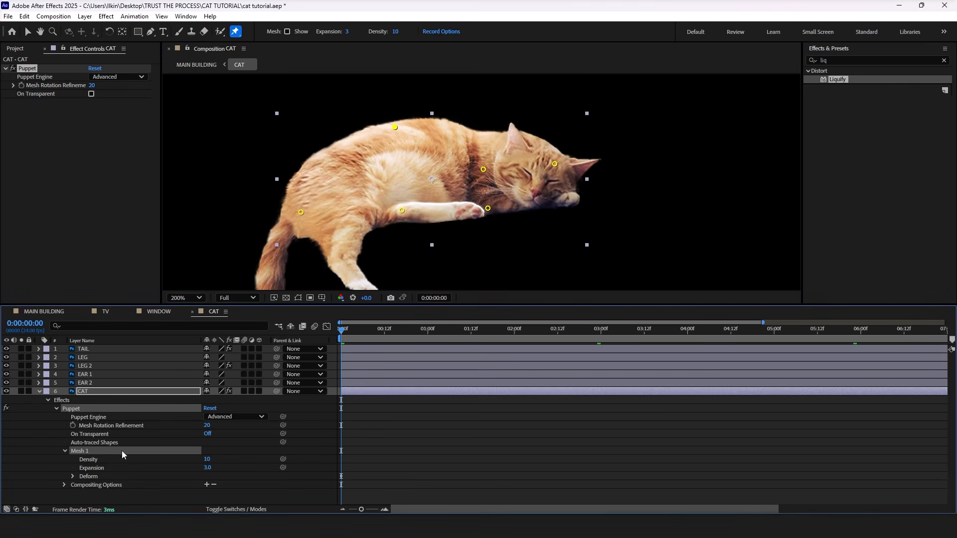
left_click(74, 476)
scroll(128, 463, "down", 2)
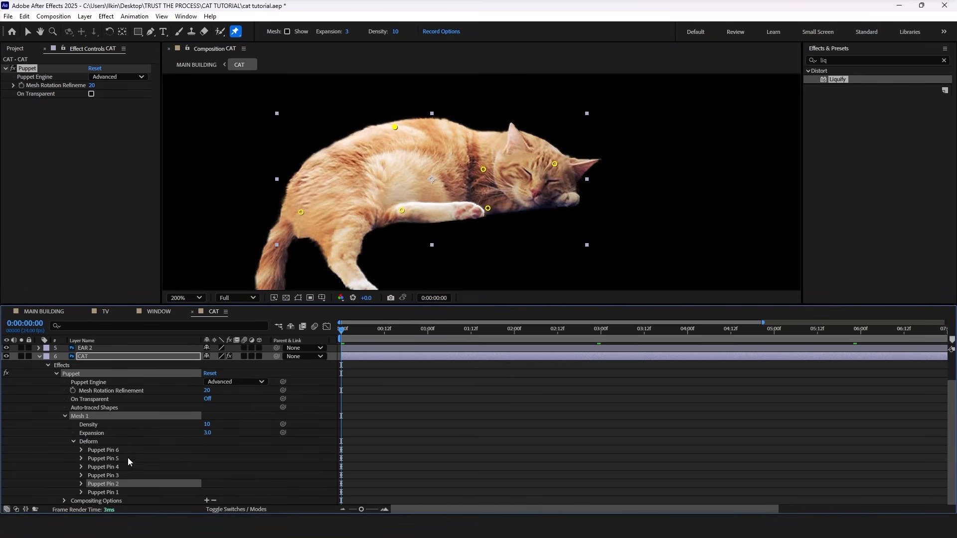
left_click(85, 483)
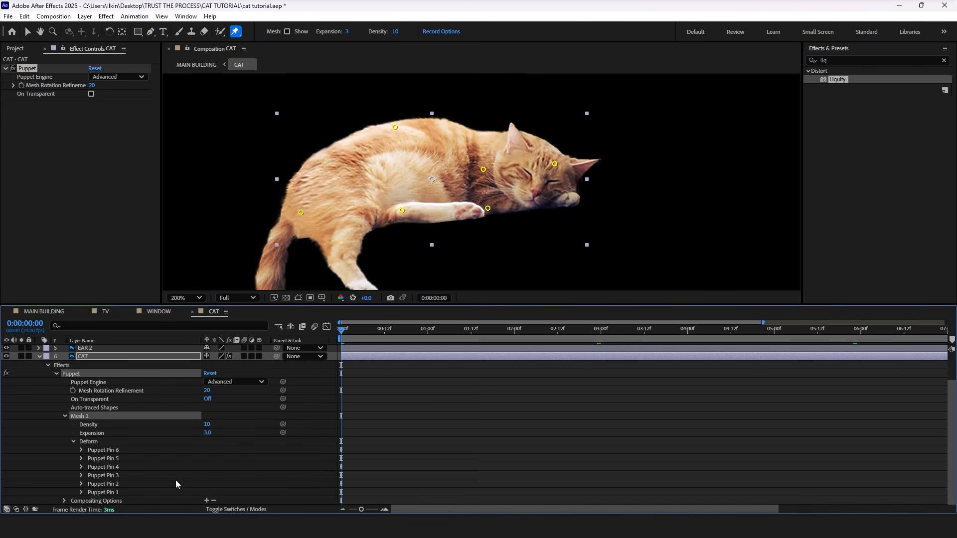
left_click(395, 127)
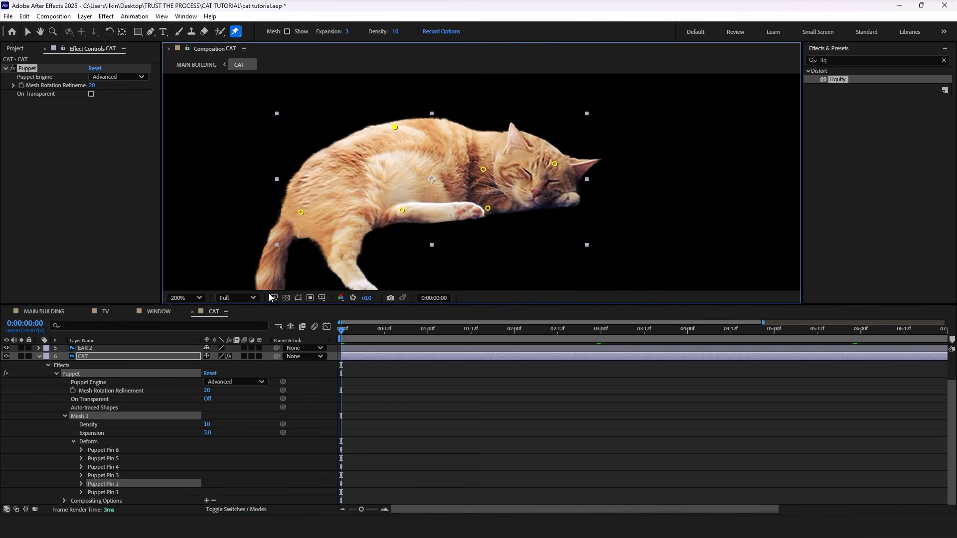
left_click(82, 484)
left_click_drag(344, 334, 385, 334)
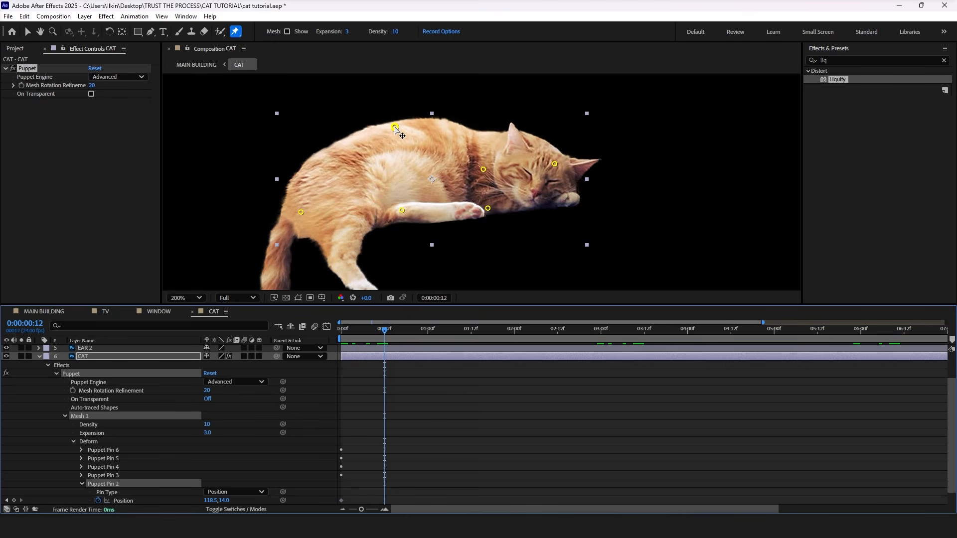
left_click_drag(395, 128, 395, 124)
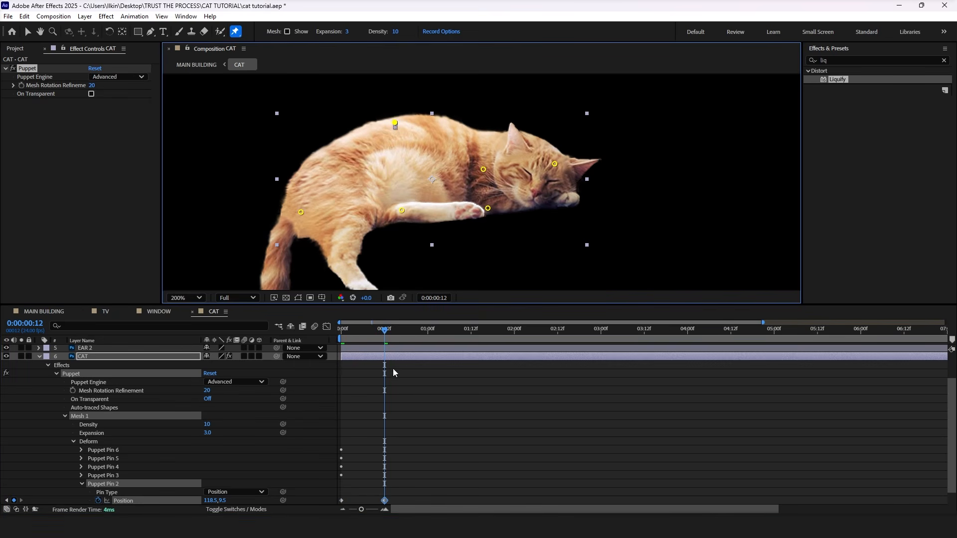
Step: Paste the back pin's first Position keyframe at 1:00 and apply Easy Ease to all three keyframes
left_click(342, 501)
left_click_drag(423, 333, 427, 333)
key("ctrl+v")
scroll(449, 450, "down", 1)
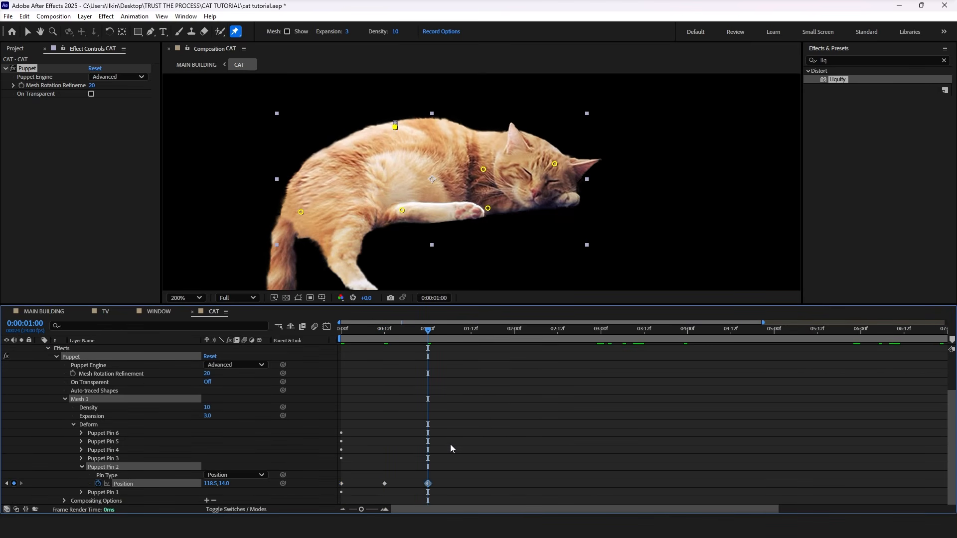
left_click_drag(458, 488, 332, 480)
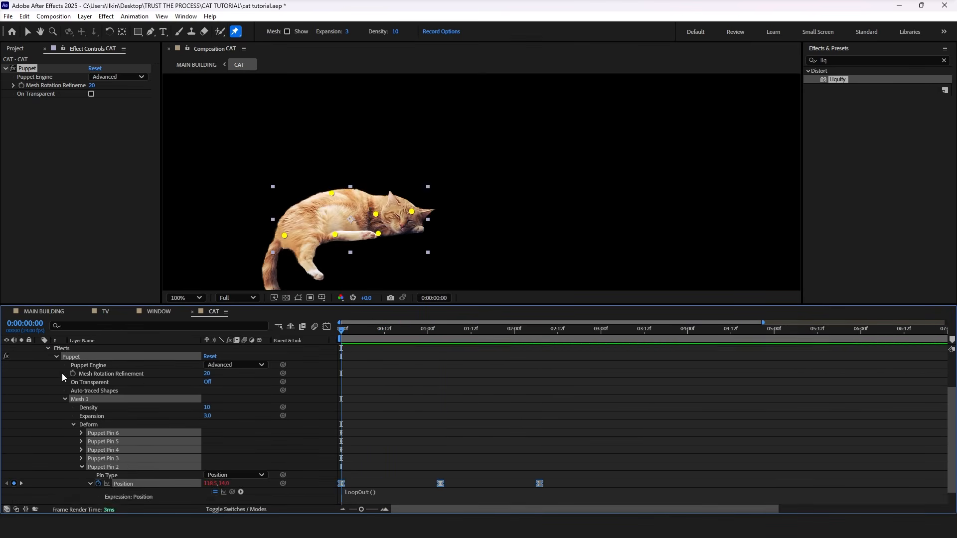
Step: Collapse the CAT layer's properties and switch all layers of the CAT composition to 3D
scroll(60, 378, "up", 4)
key("ctrl+a")
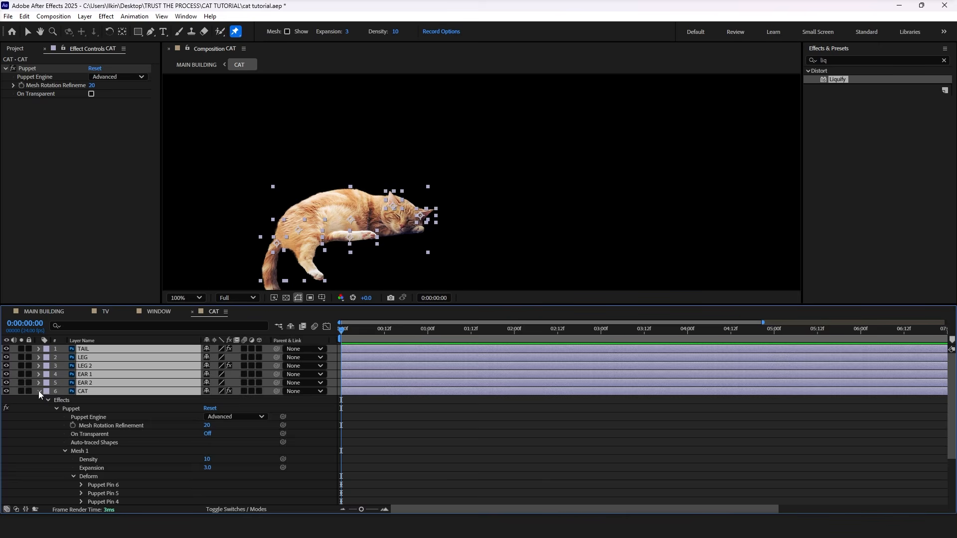
left_click(38, 391)
left_click(107, 448)
left_click_drag(259, 349, 264, 407)
Step: Add a new adjustment layer to the MAIN BUILDING composition
left_click(44, 312)
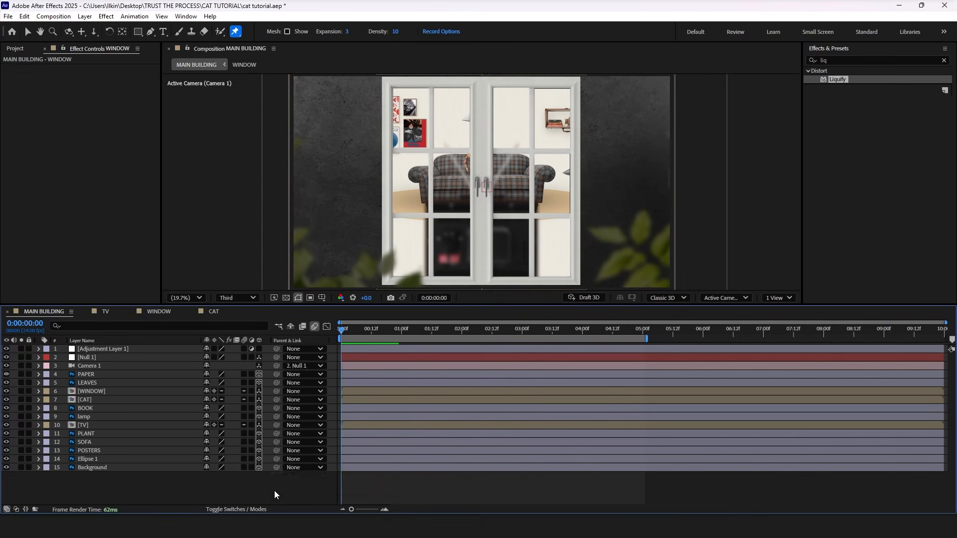
right_click(274, 490)
mouse_move(305, 367)
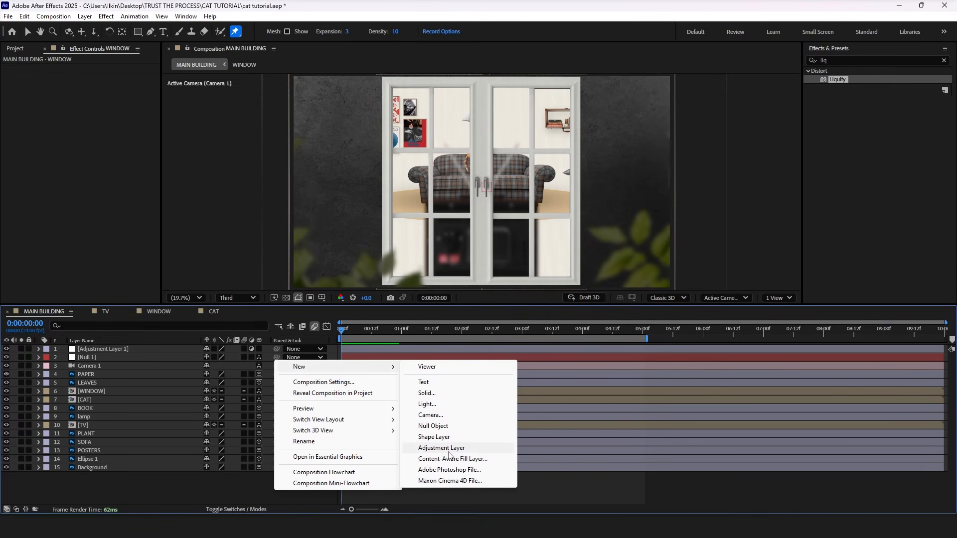
left_click(447, 448)
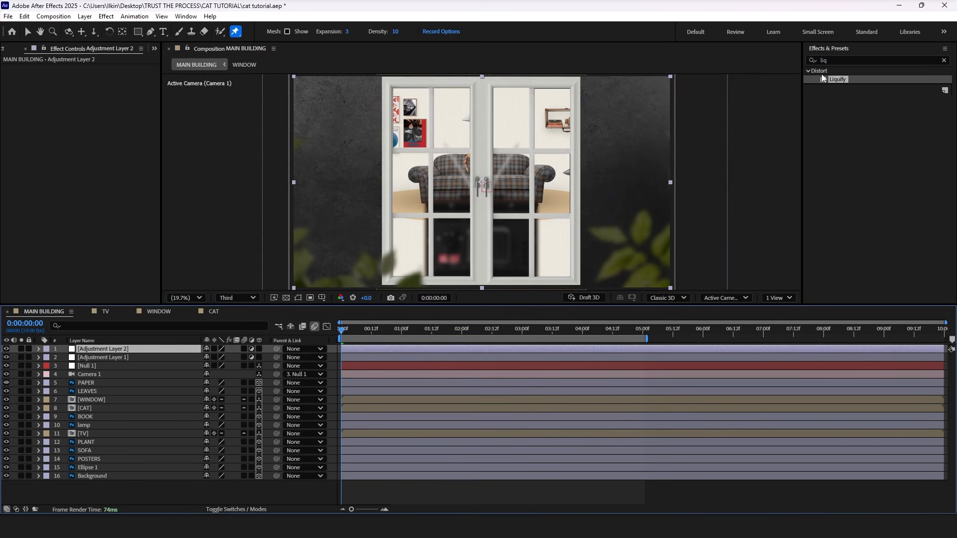
Step: Apply the Lumetri Color effect to Adjustment Layer 2 and delete Adjustment Layer 1
left_click(836, 60)
type("lumetr")
left_click_drag(866, 80, 134, 350)
left_click(127, 357)
key("Delete")
Step: Set the Lumetri Color Vignette Amount on Adjustment Layer 2 to -1.7
left_click(129, 350)
left_click(14, 120)
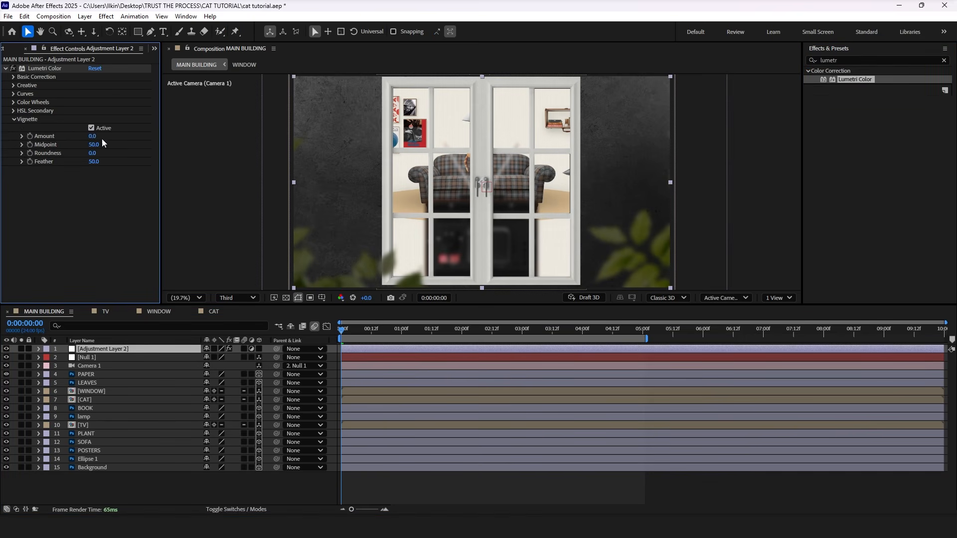
left_click_drag(87, 138, 83, 138)
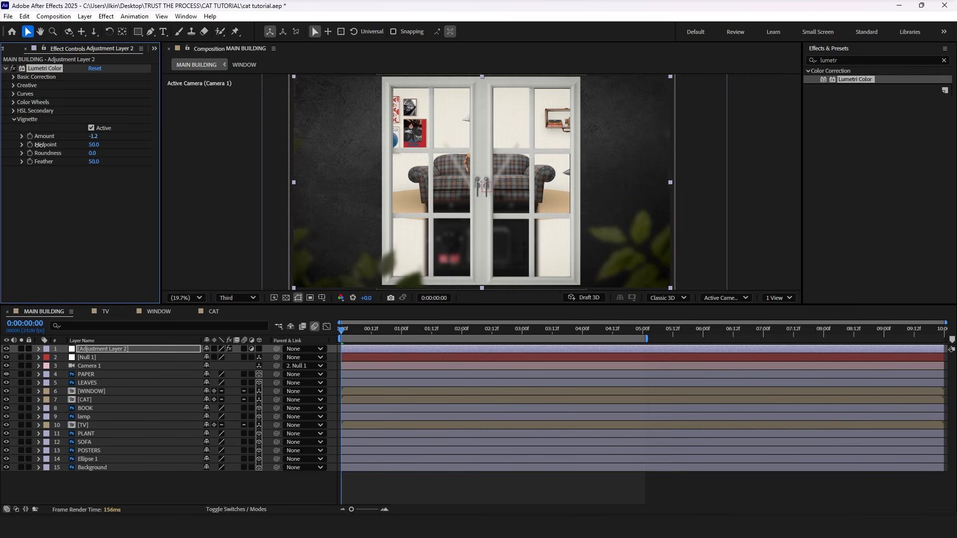
left_click_drag(92, 136, 74, 144)
Step: In Lumetri's Basic Correction, set Exposure -0.3, Highlights 4, Shadows -7, Whites 4 and Blacks -6, and lower the Contrast slightly
left_click(13, 85)
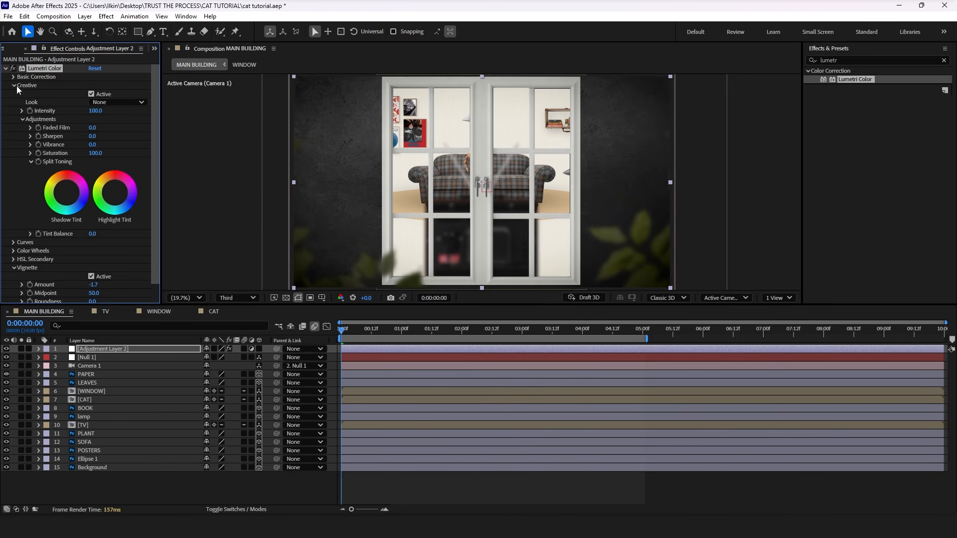
left_click(15, 87)
left_click(13, 77)
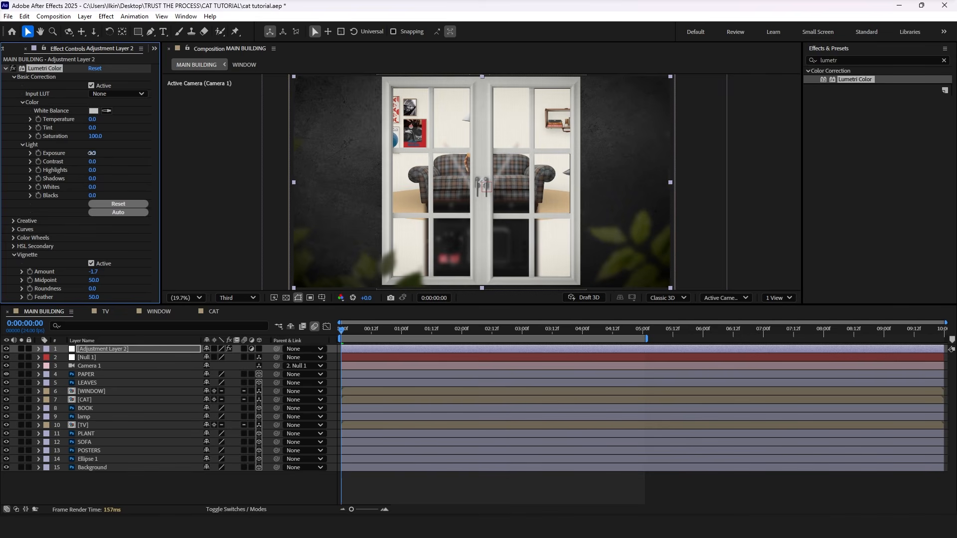
left_click_drag(92, 153, 92, 153)
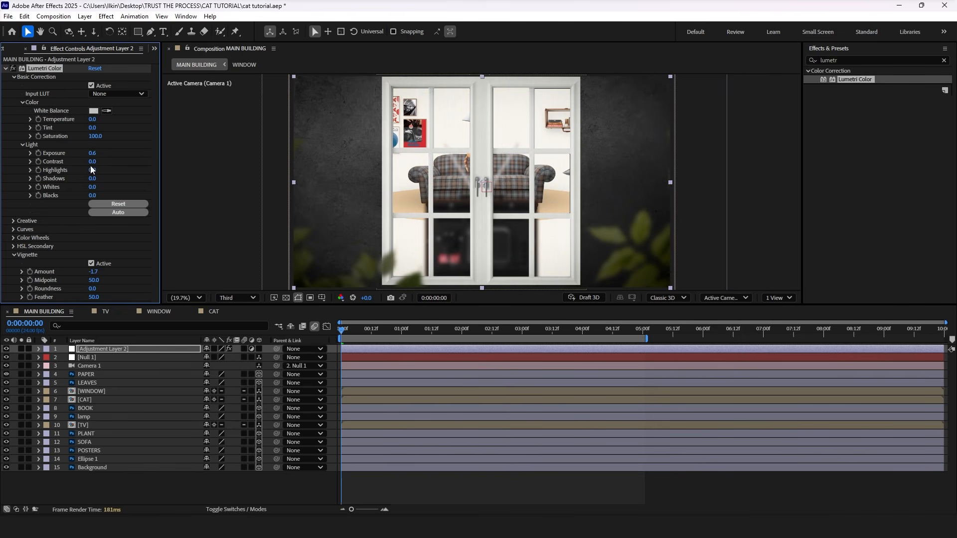
left_click_drag(94, 162, 93, 170)
left_click_drag(93, 188, 95, 188)
left_click_drag(91, 155, 91, 165)
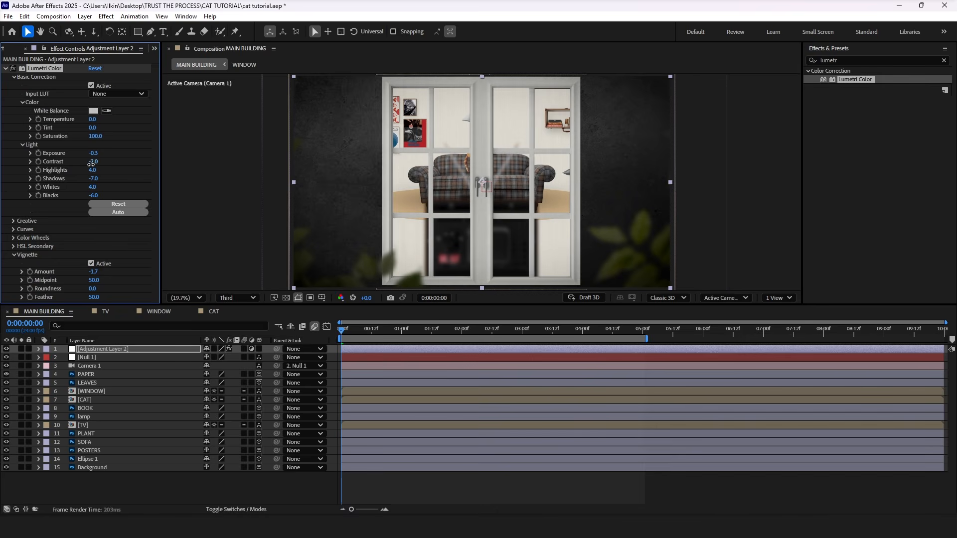